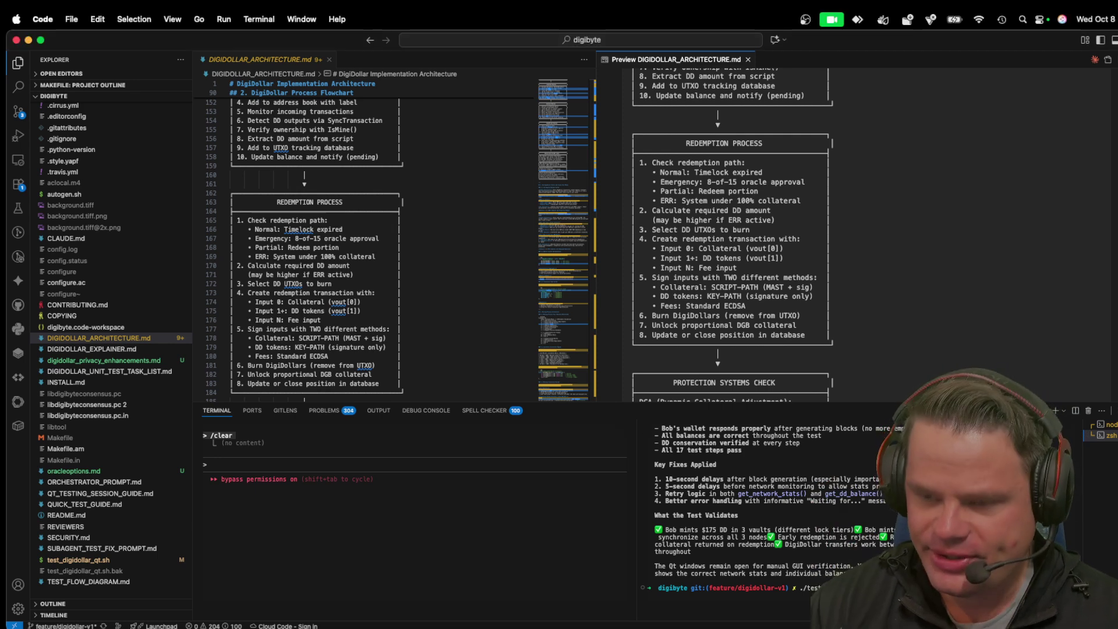
# Run ./test_digidollar_qt.sh from the digibyte folder and move the second wallet's window clear of the first.
pyautogui.press('Return')
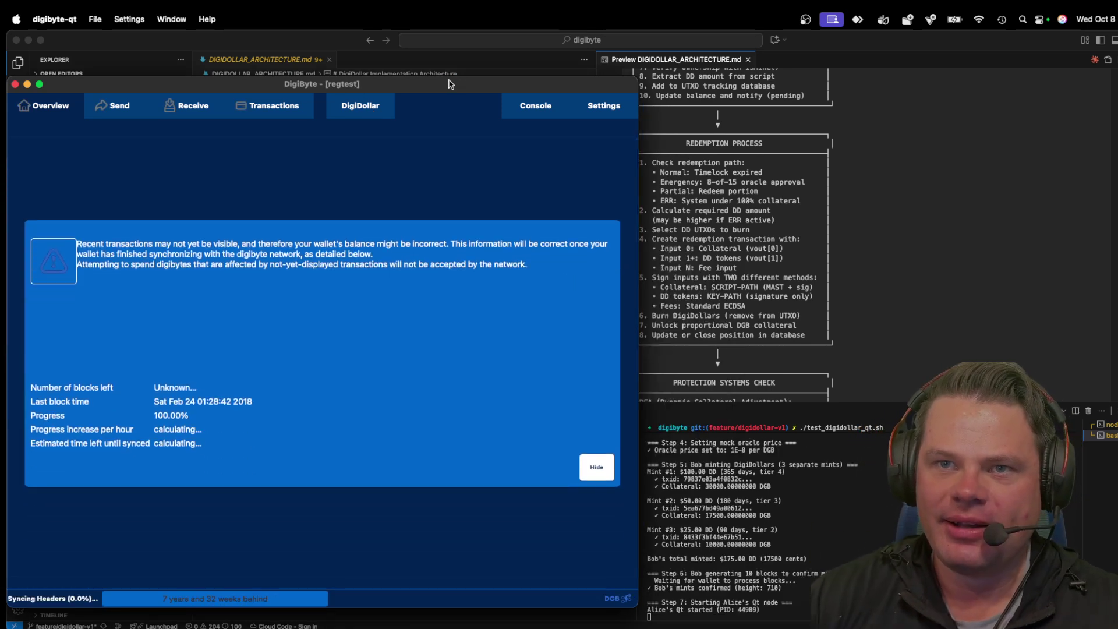
pyautogui.moveTo(408, 87); pyautogui.dragTo(915, 72)
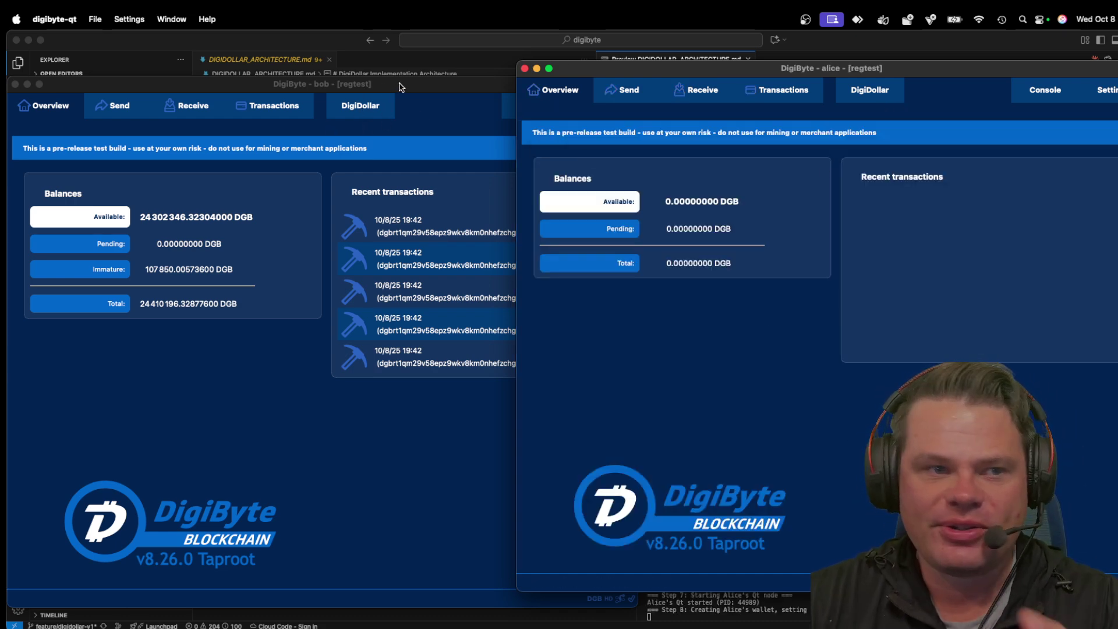
# Open the DigiDollar overview in the first and second test wallets.
pyautogui.click(401, 88)
pyautogui.click(381, 105)
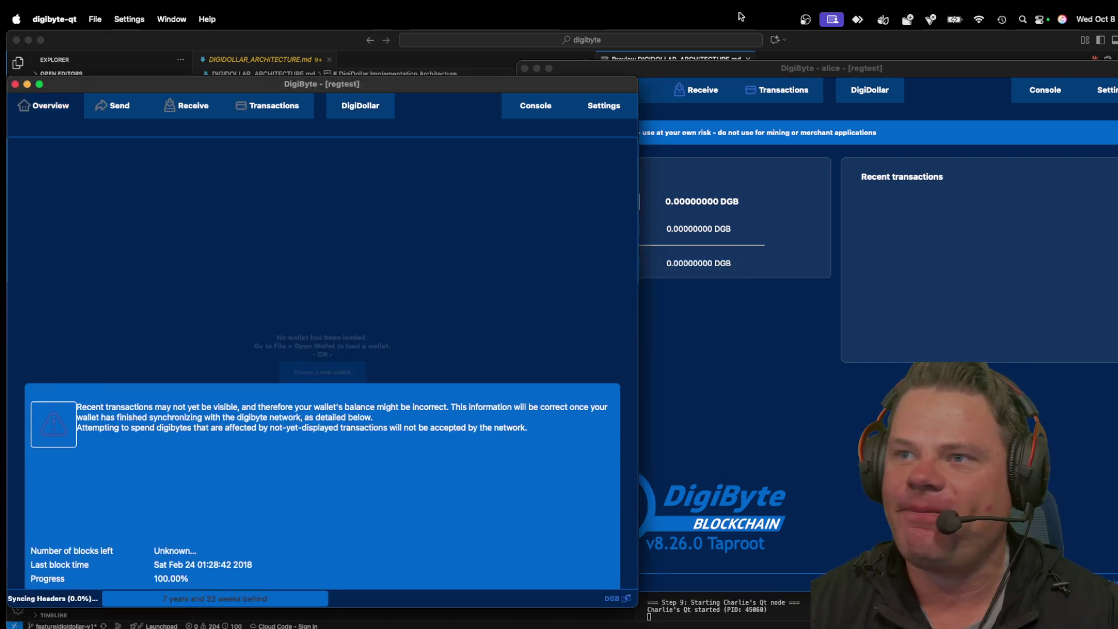
pyautogui.click(852, 105)
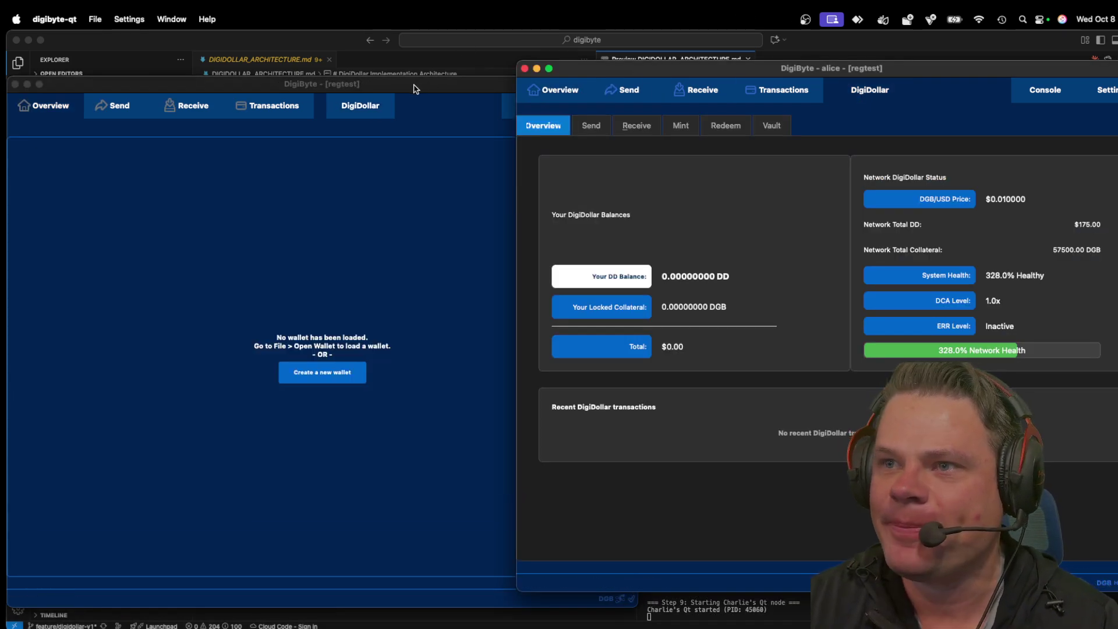
# Move the third wallet's window away from the first and open the third wallet's DigiDollar overview.
pyautogui.moveTo(415, 88); pyautogui.dragTo(854, 98)
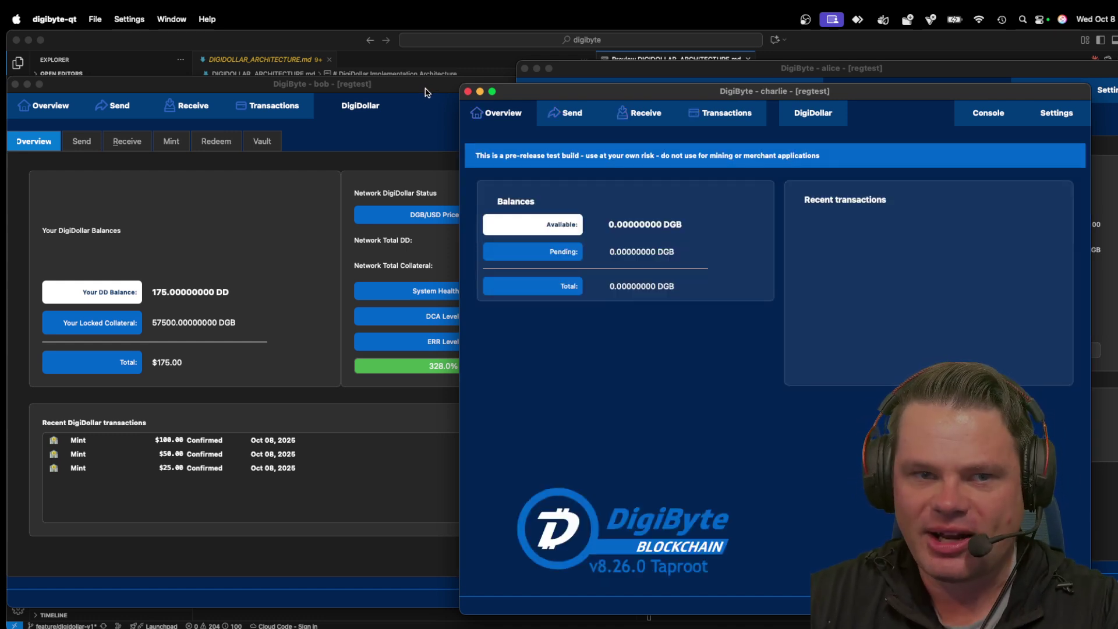
pyautogui.click(427, 92)
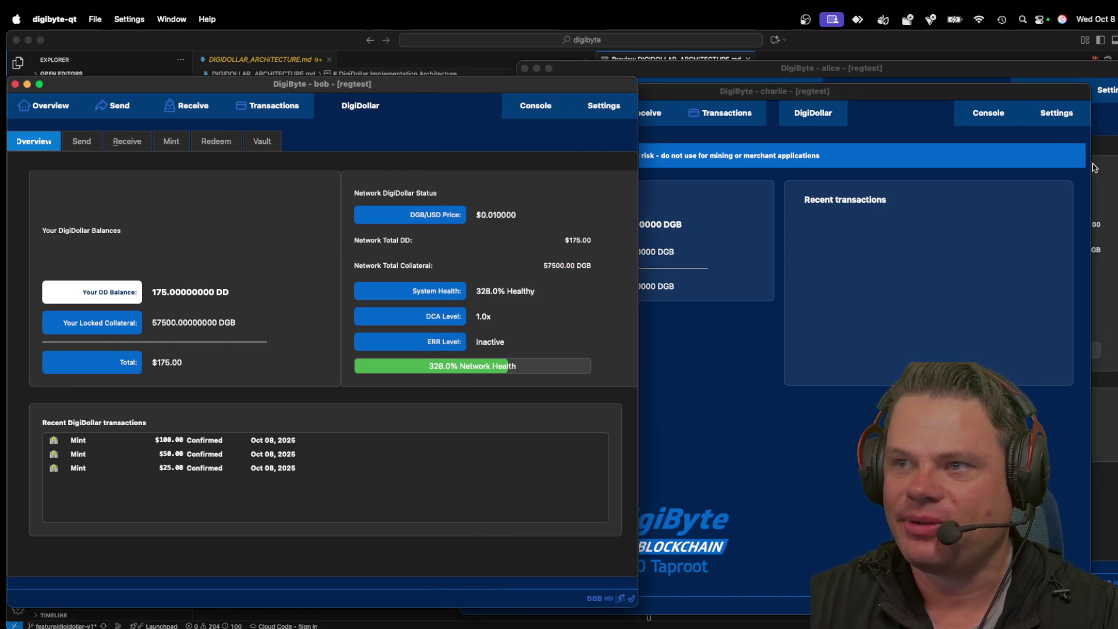
pyautogui.click(763, 309)
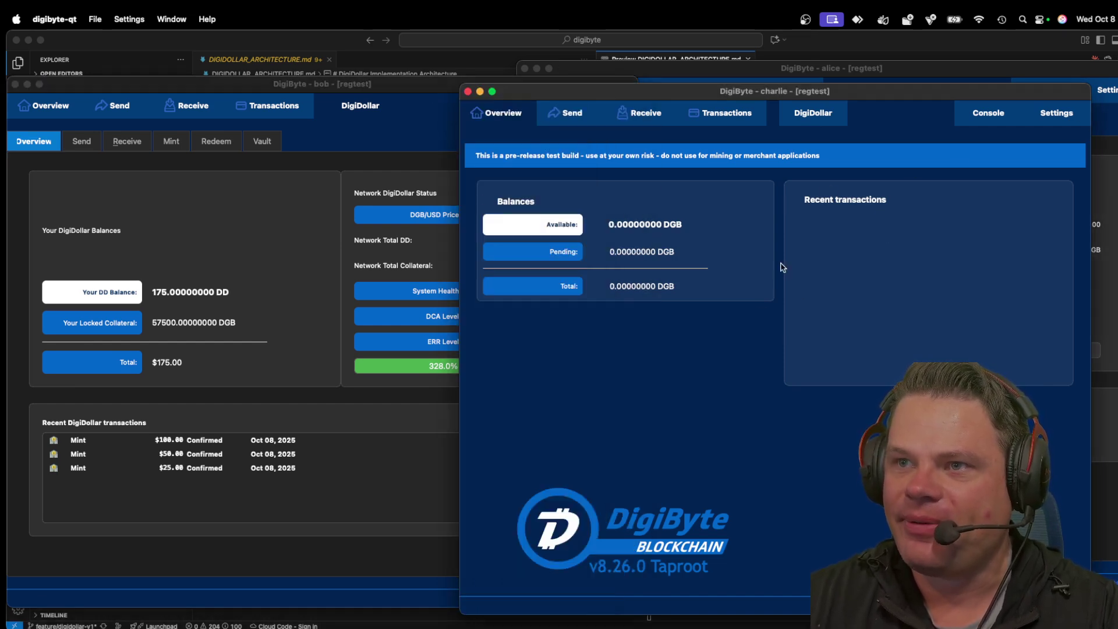
pyautogui.click(830, 120)
# Stagger the three wallet windows so each one stays partly visible, with the first wallet in front.
pyautogui.click(420, 146)
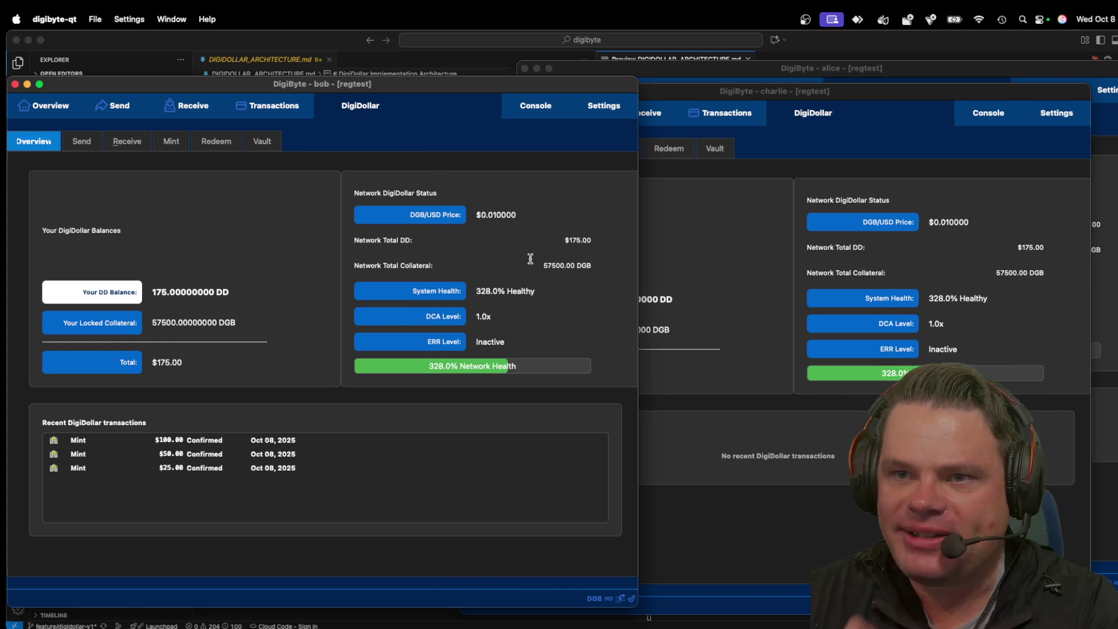
pyautogui.click(1107, 262)
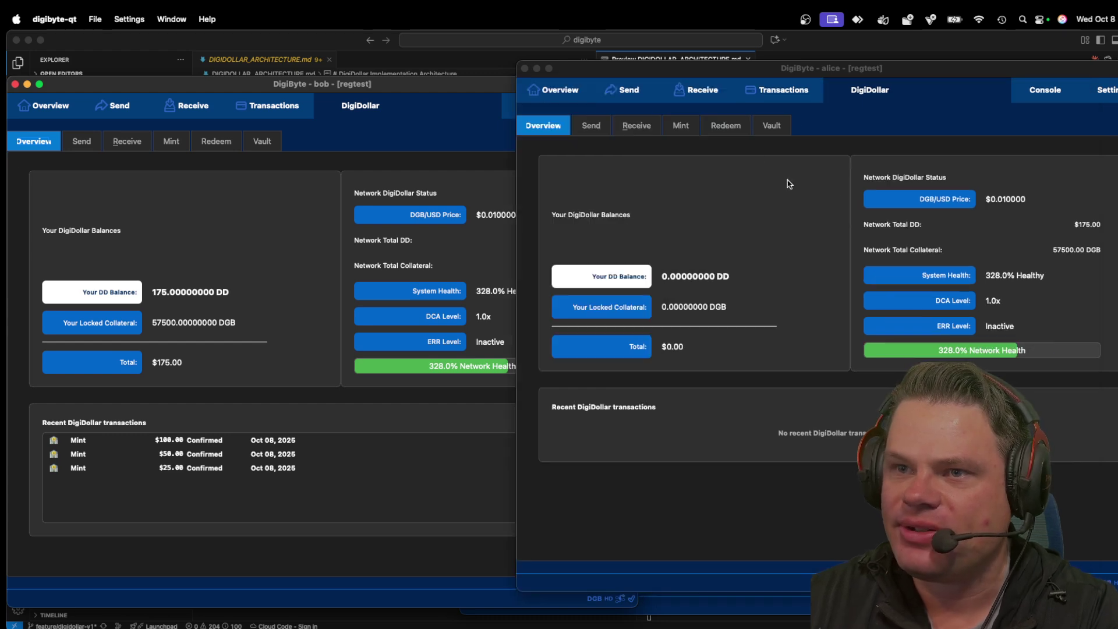
pyautogui.moveTo(697, 73); pyautogui.dragTo(725, 131)
pyautogui.click(729, 98)
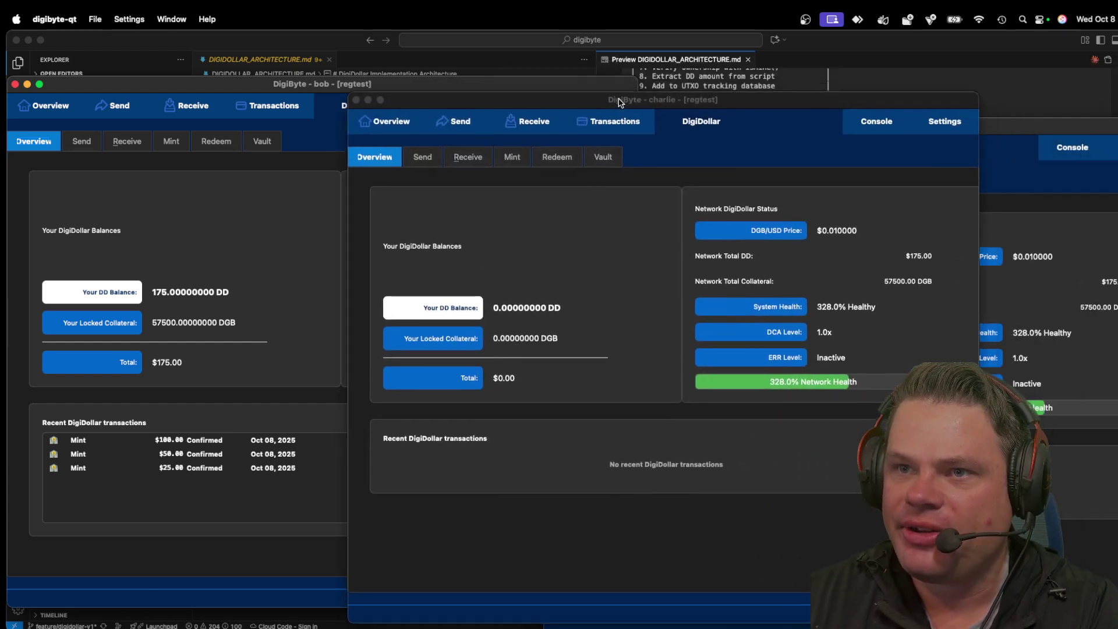
pyautogui.moveTo(621, 102); pyautogui.dragTo(611, 104)
pyautogui.click(383, 82)
pyautogui.moveTo(400, 81)
pyautogui.mouseDown()
pyautogui.moveTo(430, 90)
pyautogui.moveTo(406, 80)
pyautogui.mouseUp()
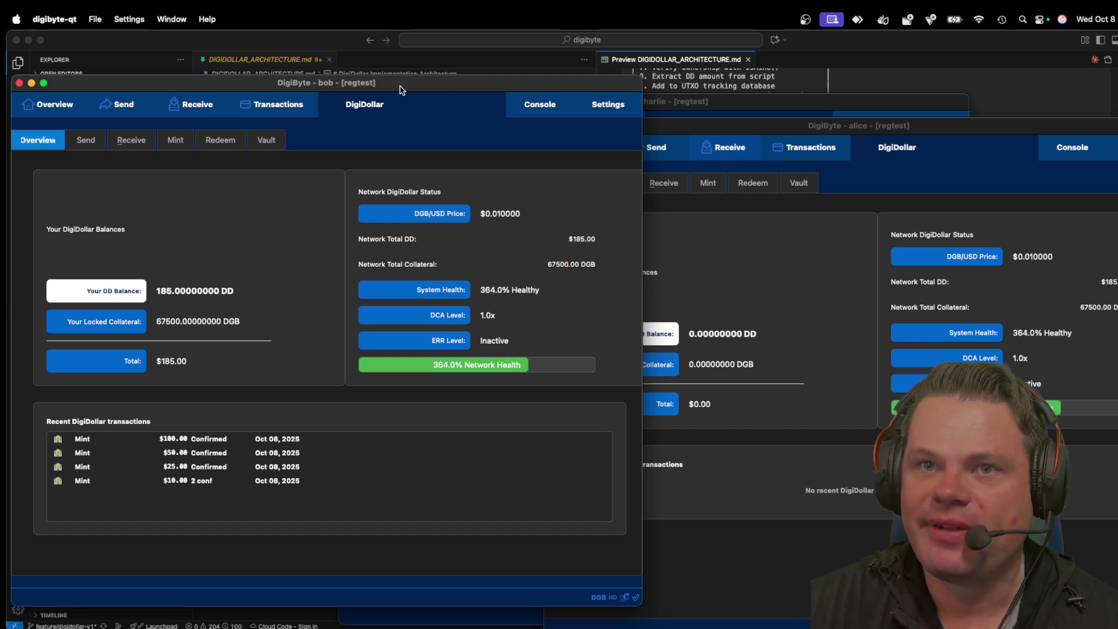
# Review the first wallet's time-lock vaults and DGB balances, and compare the DigiDollar overviews of the other two wallets.
pyautogui.click(266, 145)
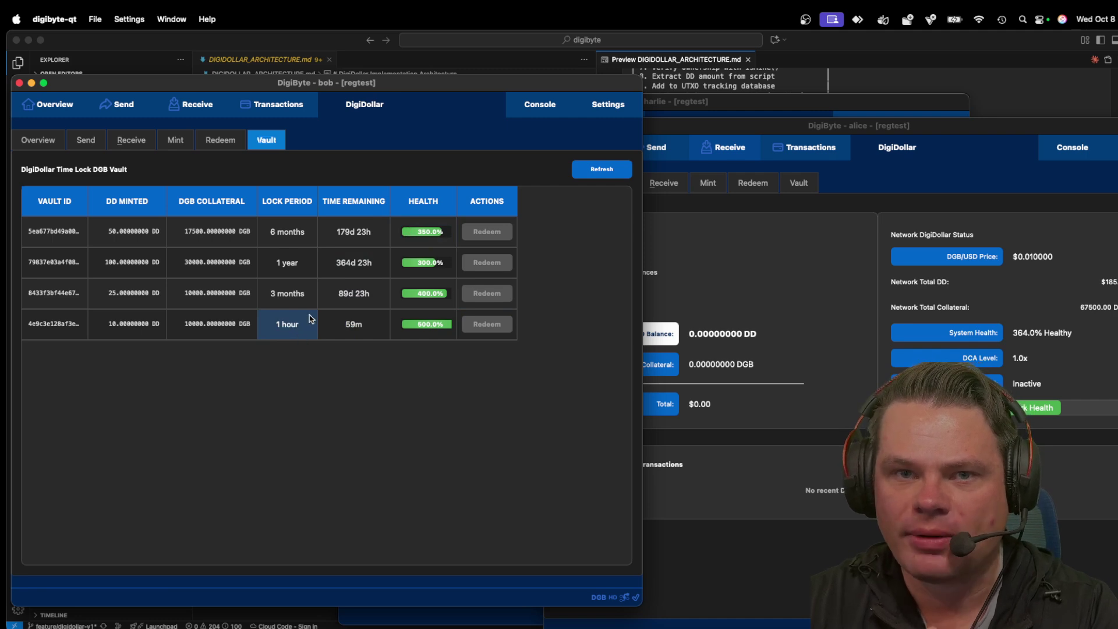
pyautogui.click(51, 104)
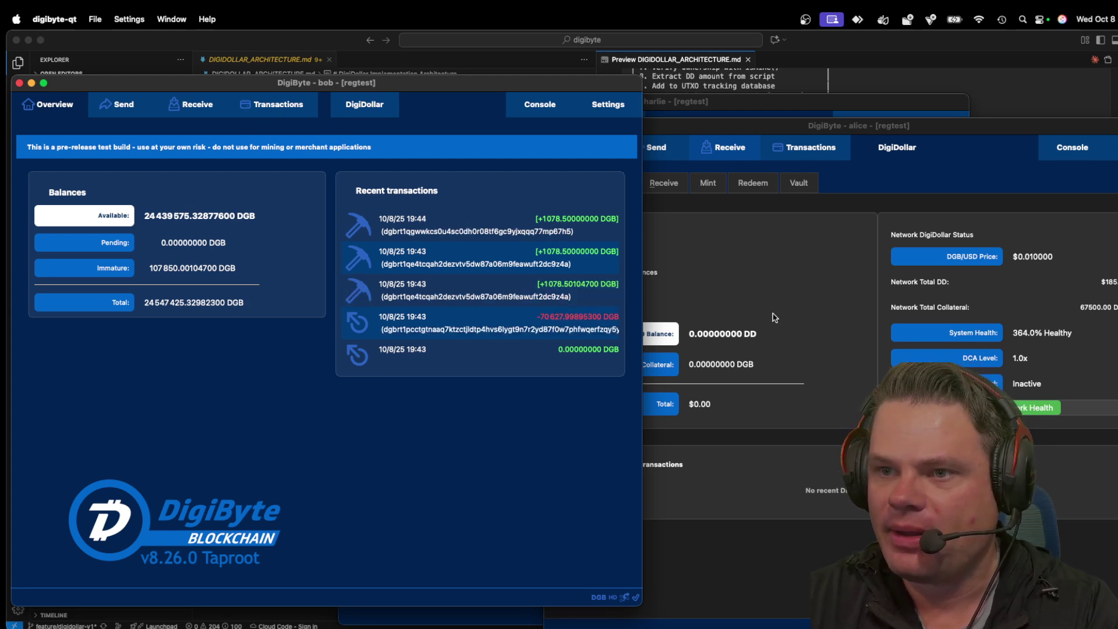
pyautogui.click(773, 286)
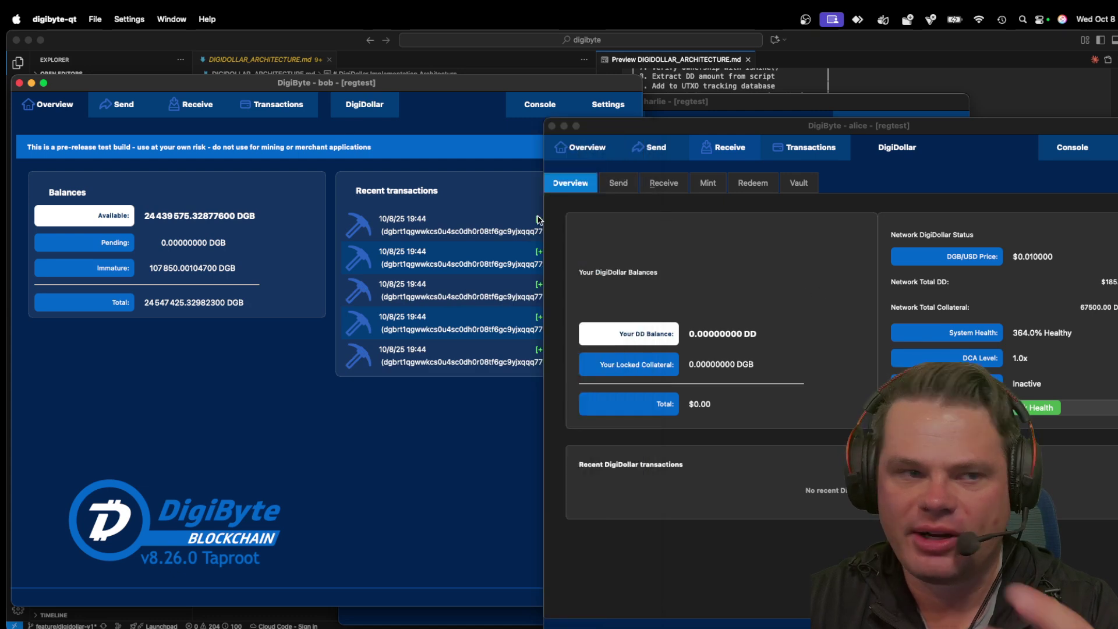
pyautogui.click(725, 105)
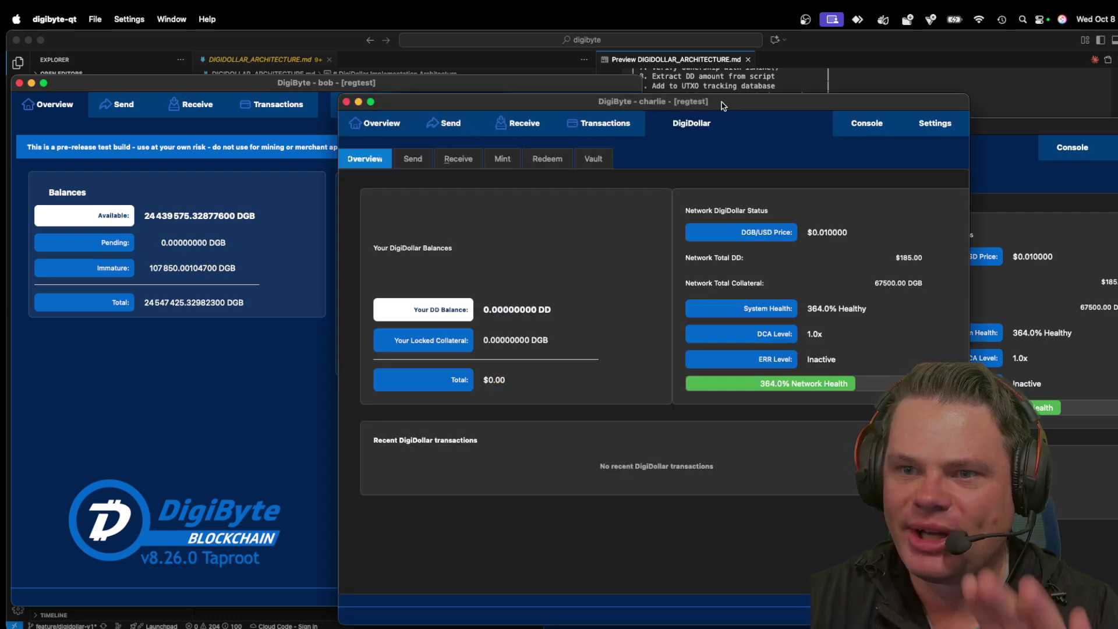
pyautogui.click(309, 358)
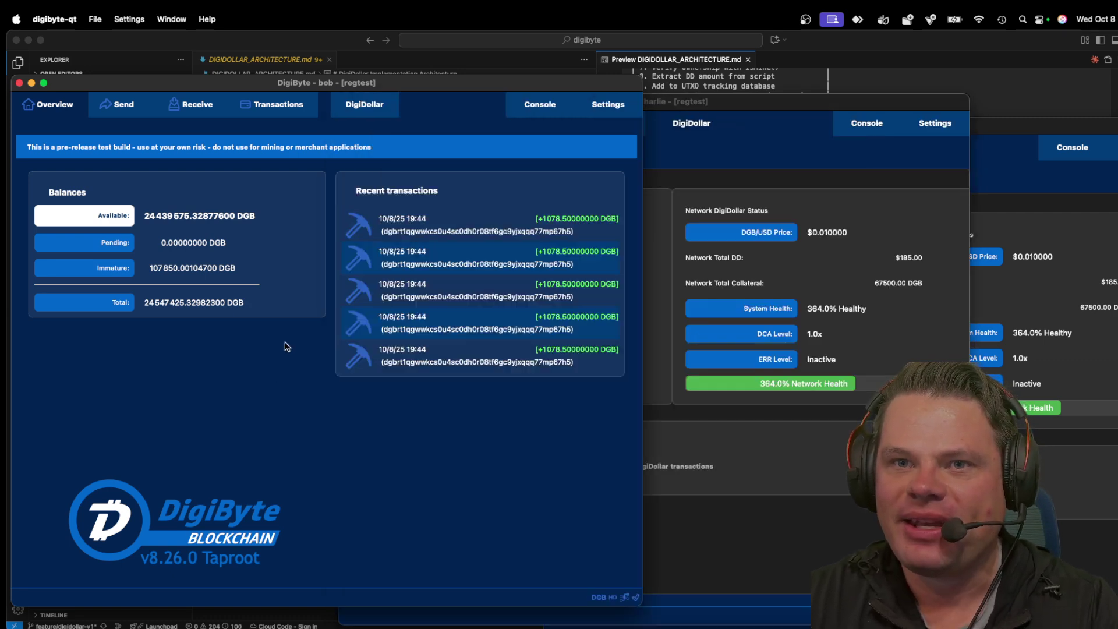
# Recheck the one-hour vault's remaining time in the first wallet and return to its DigiDollar overview.
pyautogui.click(357, 106)
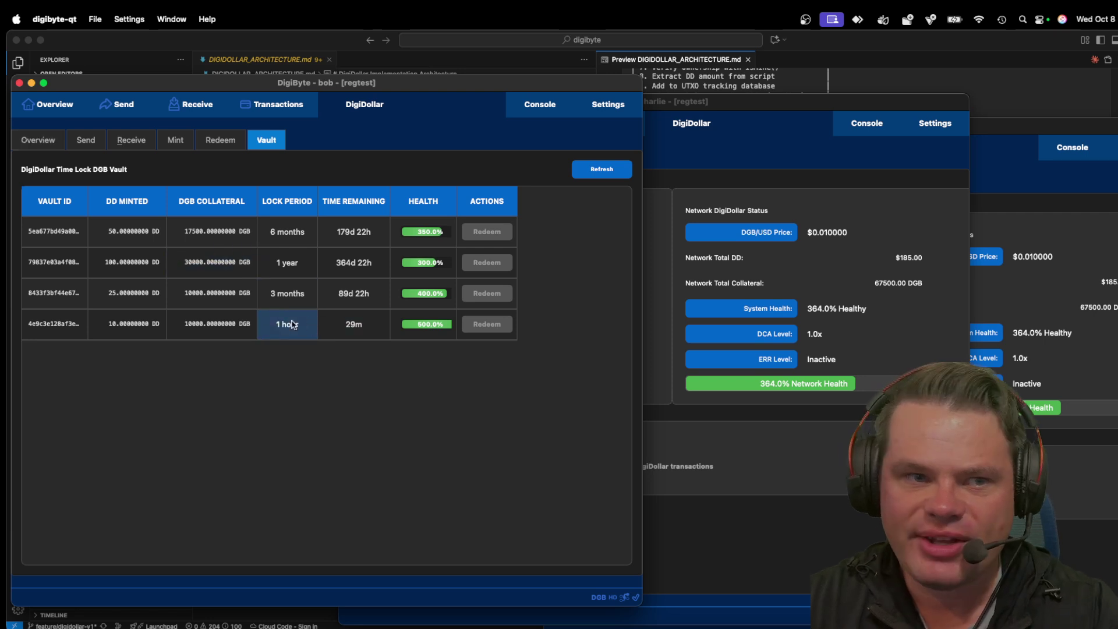
pyautogui.click(51, 141)
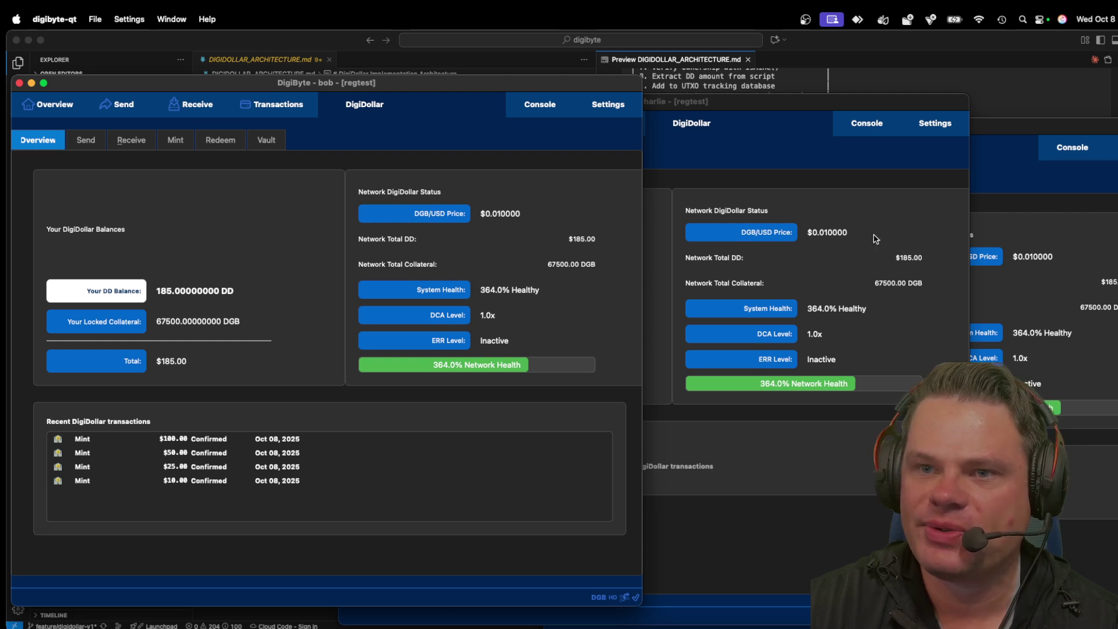
# Compare the network DigiDollar status shown in the second and third wallets.
pyautogui.click(895, 227)
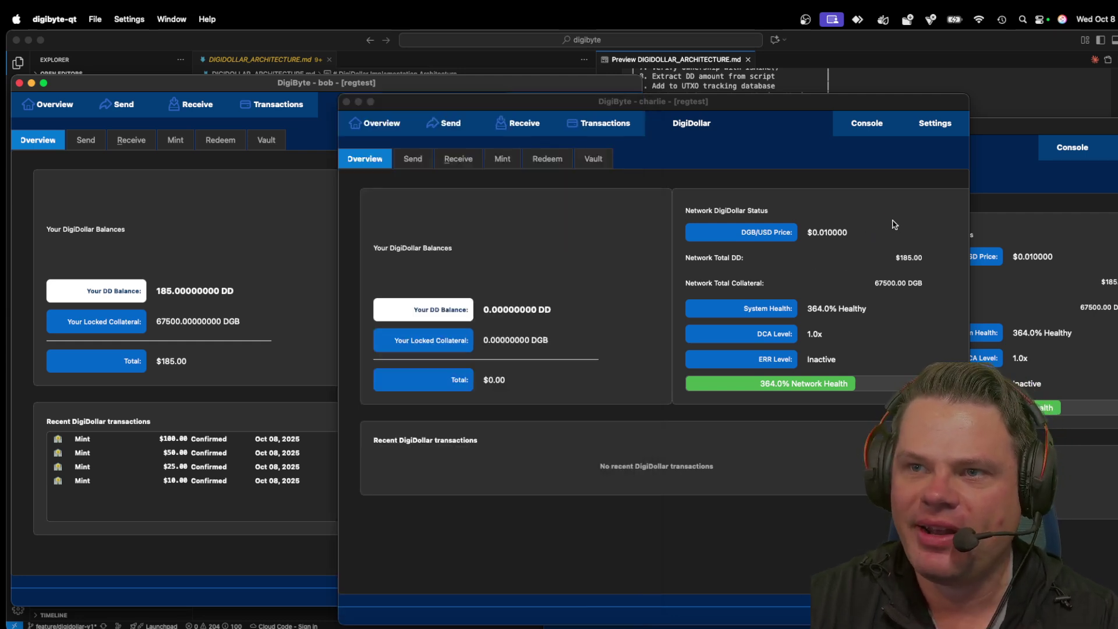
pyautogui.click(1089, 232)
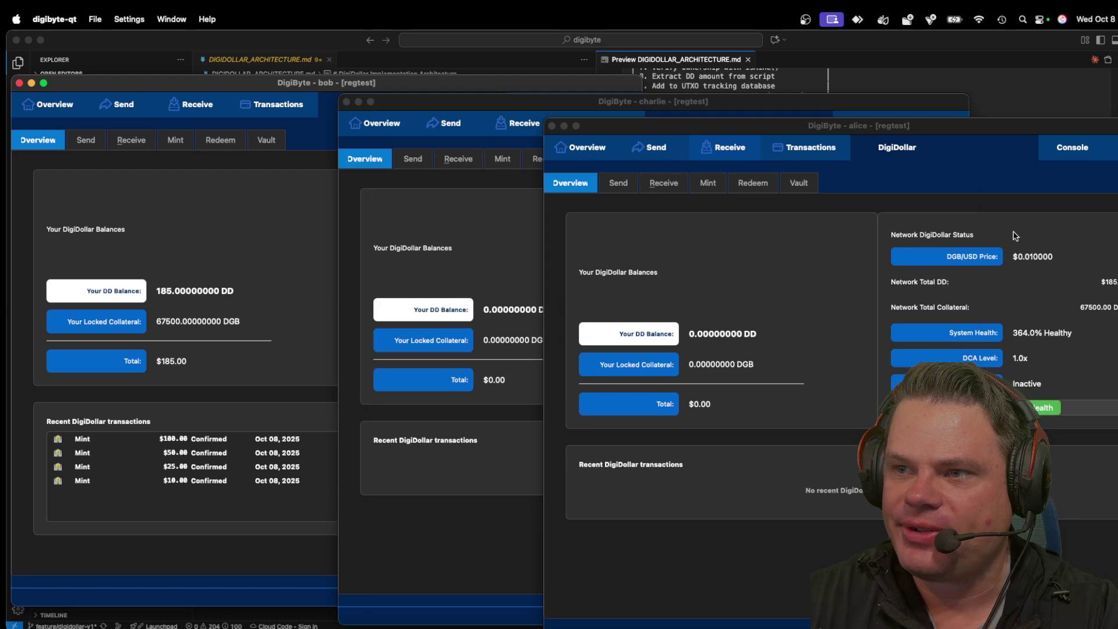
pyautogui.click(913, 268)
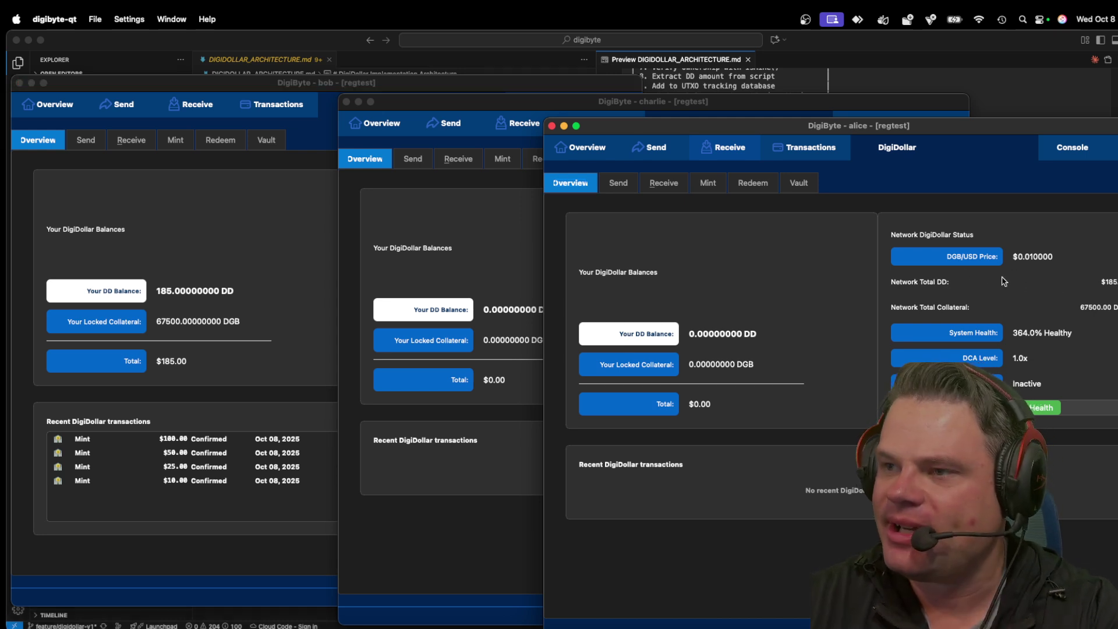
pyautogui.click(495, 221)
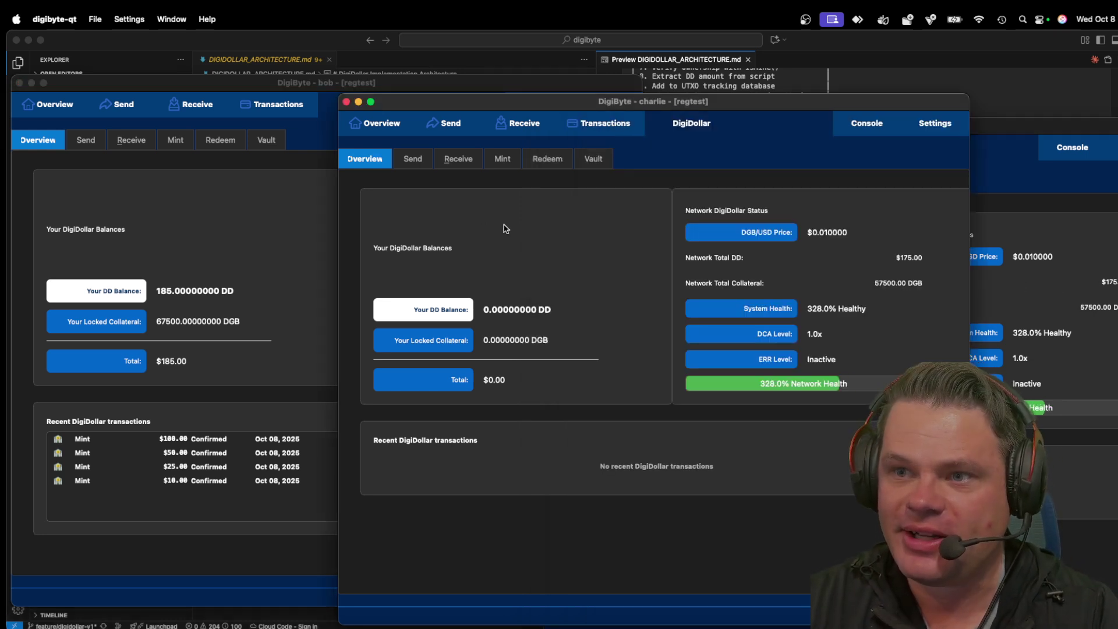
# Examine the first wallet's DigiDollar activity, DGB transaction history and DGB balances, ending on its DigiDollar overview.
pyautogui.click(299, 227)
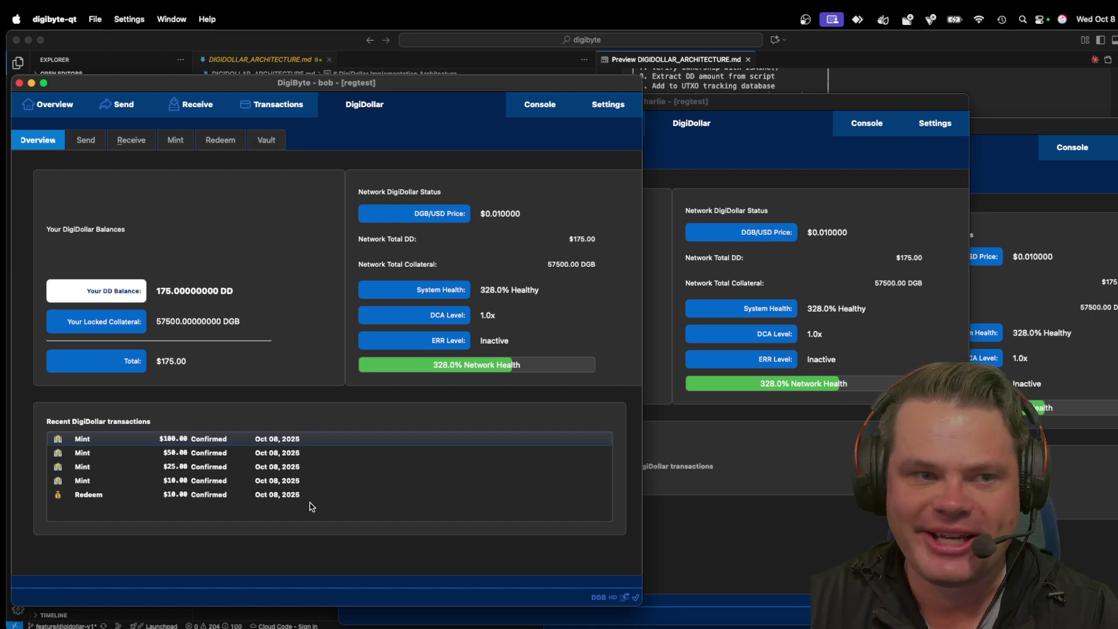
pyautogui.click(278, 108)
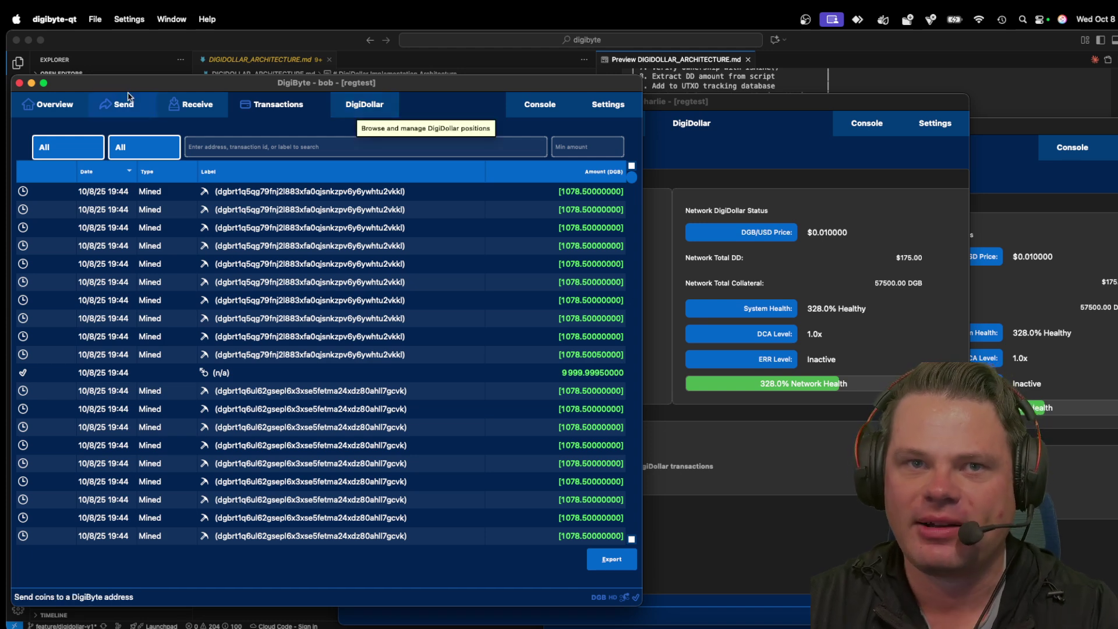
pyautogui.click(53, 106)
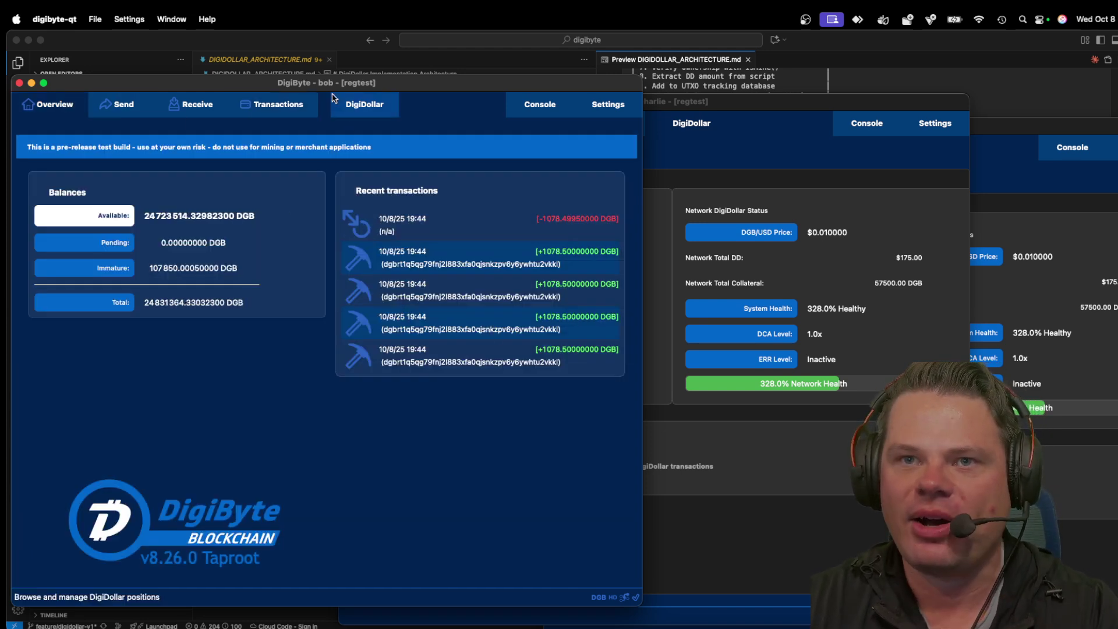
pyautogui.click(348, 106)
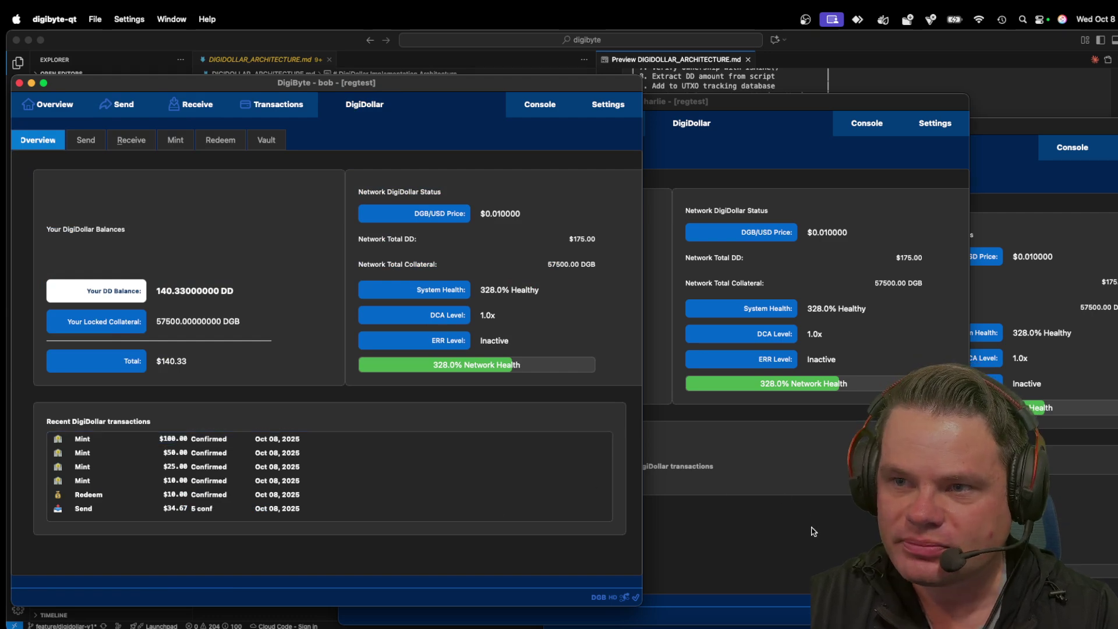
# Check the second wallet for the received DigiDollar transfer, and compare it with the first and third wallets.
pyautogui.click(716, 434)
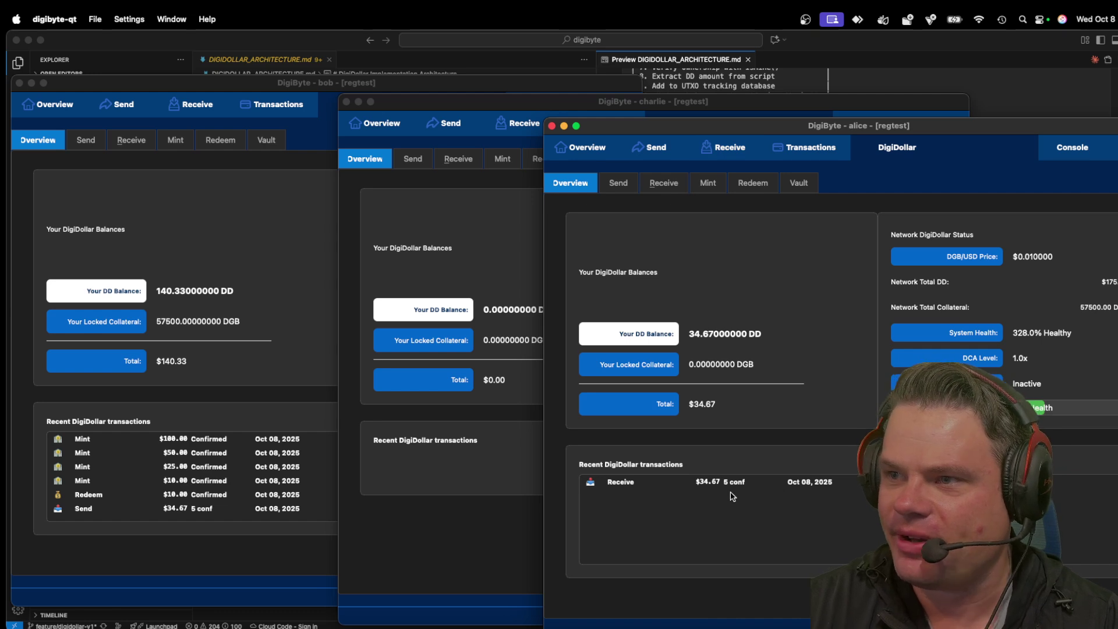
pyautogui.click(497, 248)
pyautogui.click(308, 251)
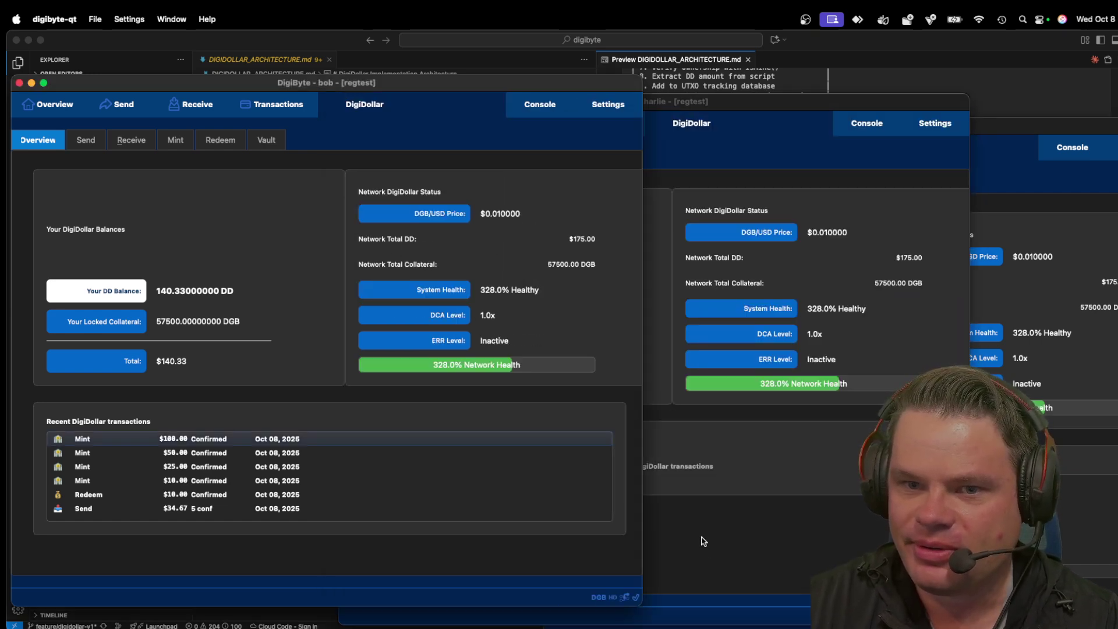
pyautogui.click(718, 510)
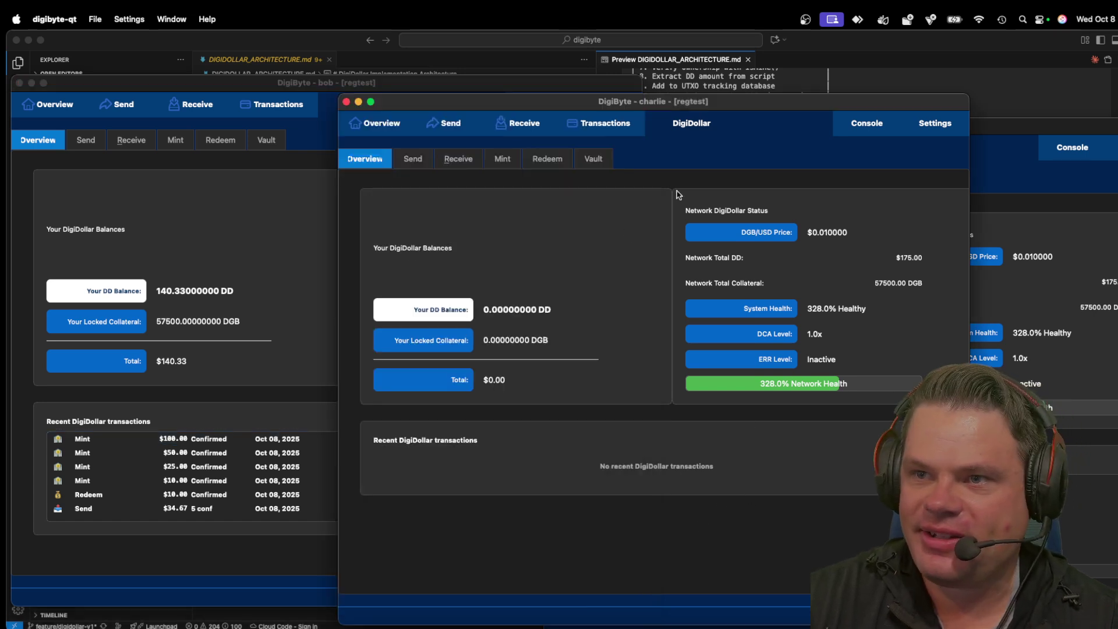
# Check the third wallet's transaction history, DGB balances and DigiDollar overview for an incoming transfer.
pyautogui.click(580, 123)
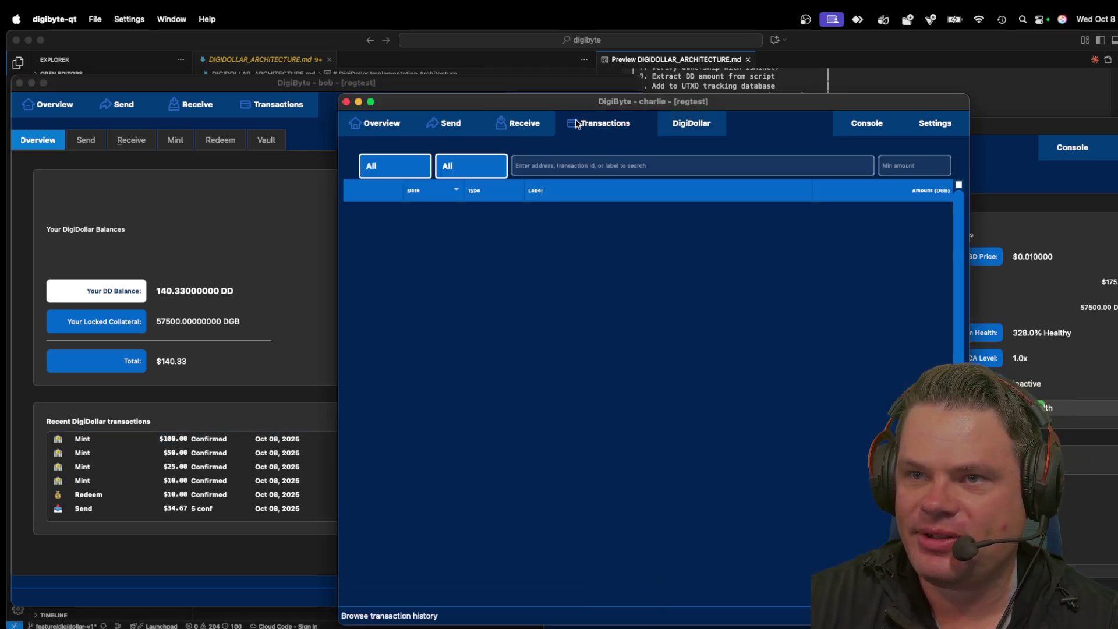
pyautogui.click(378, 125)
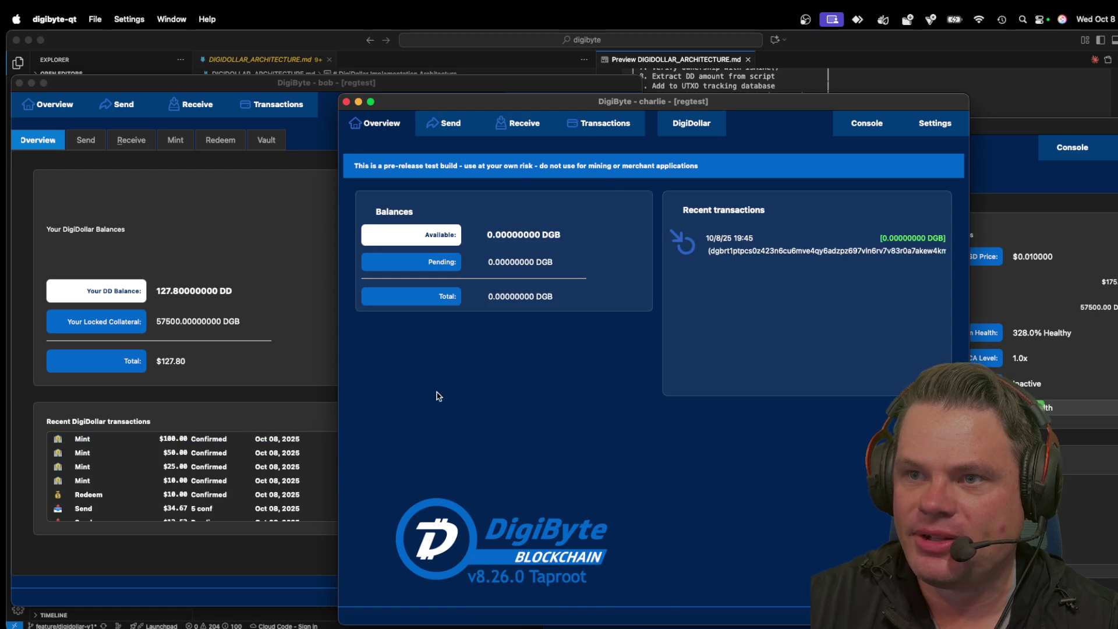
pyautogui.click(674, 125)
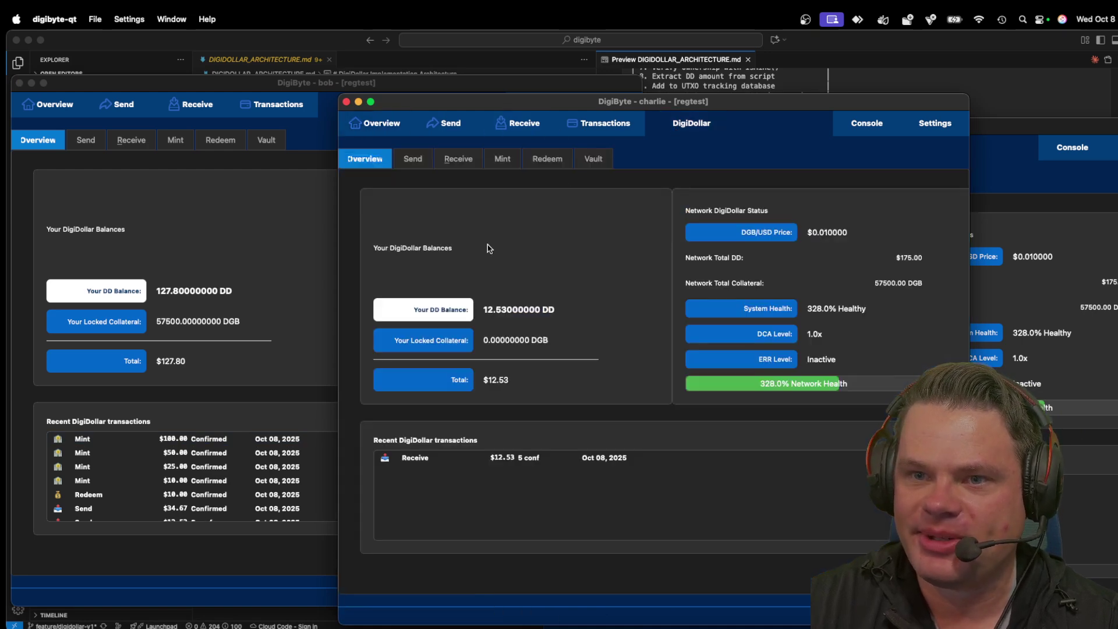
# Compare DigiDollar balances across the three wallets and view the latest entries in the first wallet's recent DigiDollar transactions.
pyautogui.click(1084, 473)
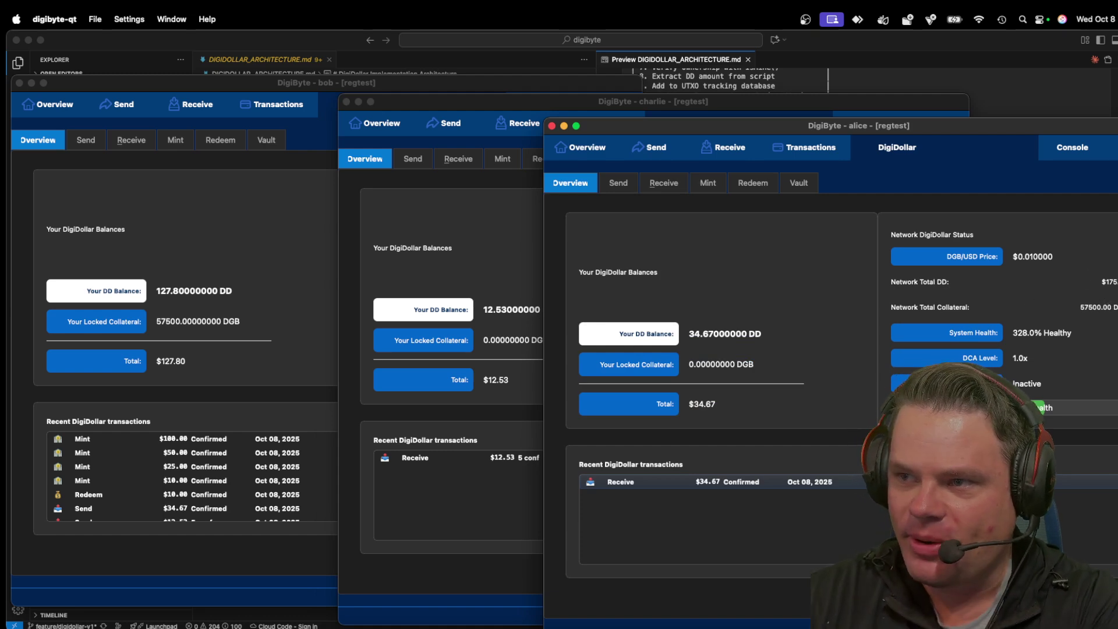
pyautogui.click(530, 235)
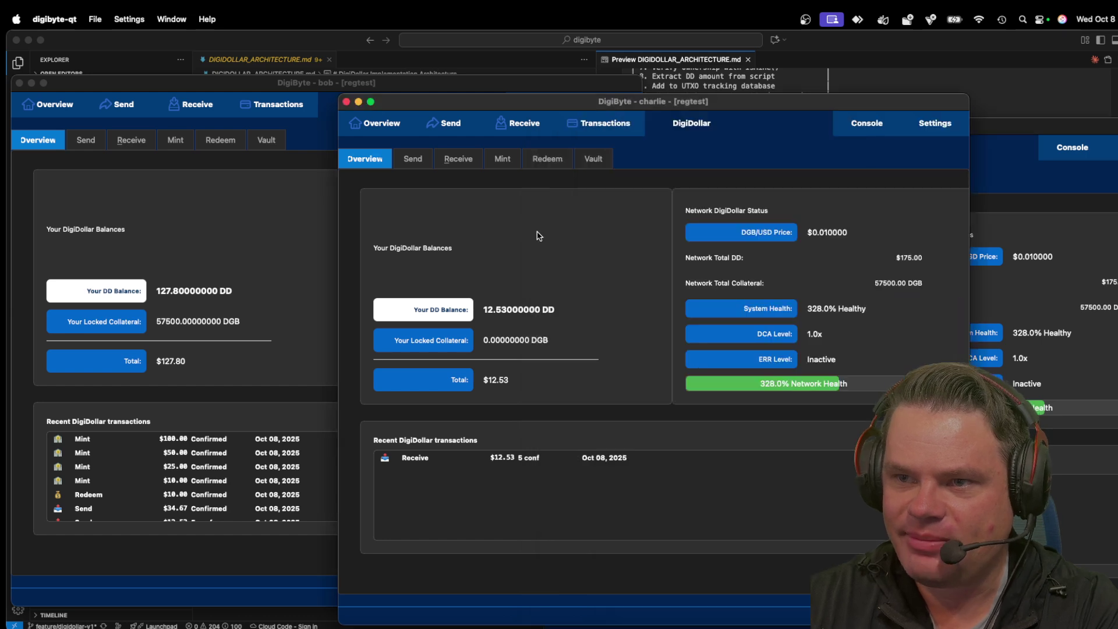
pyautogui.click(280, 235)
pyautogui.scroll(-1, 300, 512)
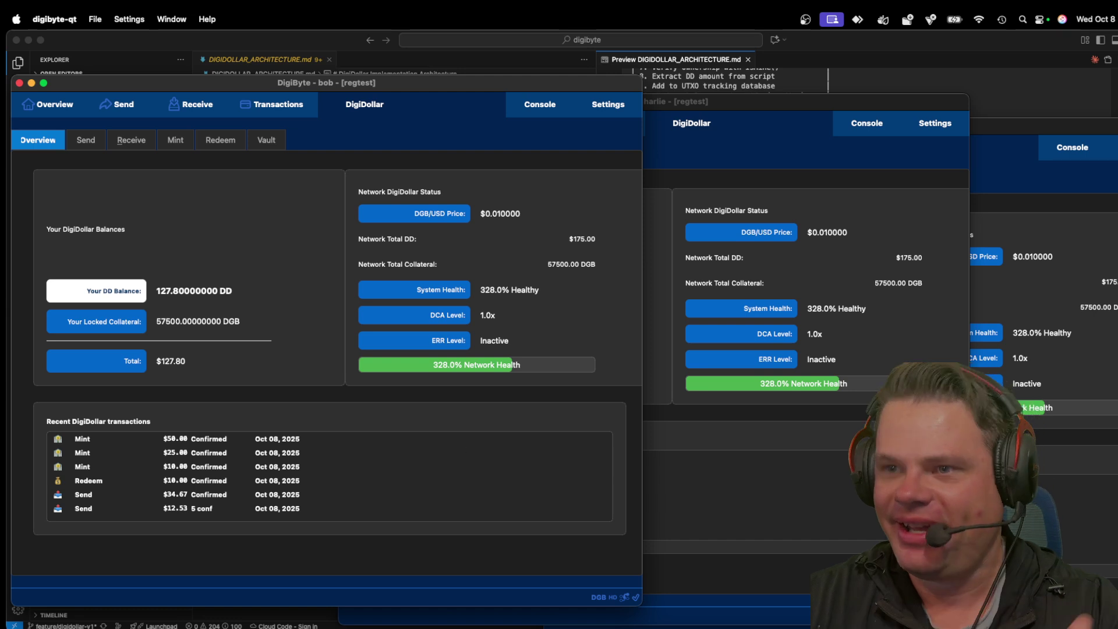
# Glance at the third wallet, switch to VS Code and review the redemption, mint and transfer flowcharts in the DIGIDOLLAR_ARCHITECTURE.md preview.
pyautogui.click(877, 242)
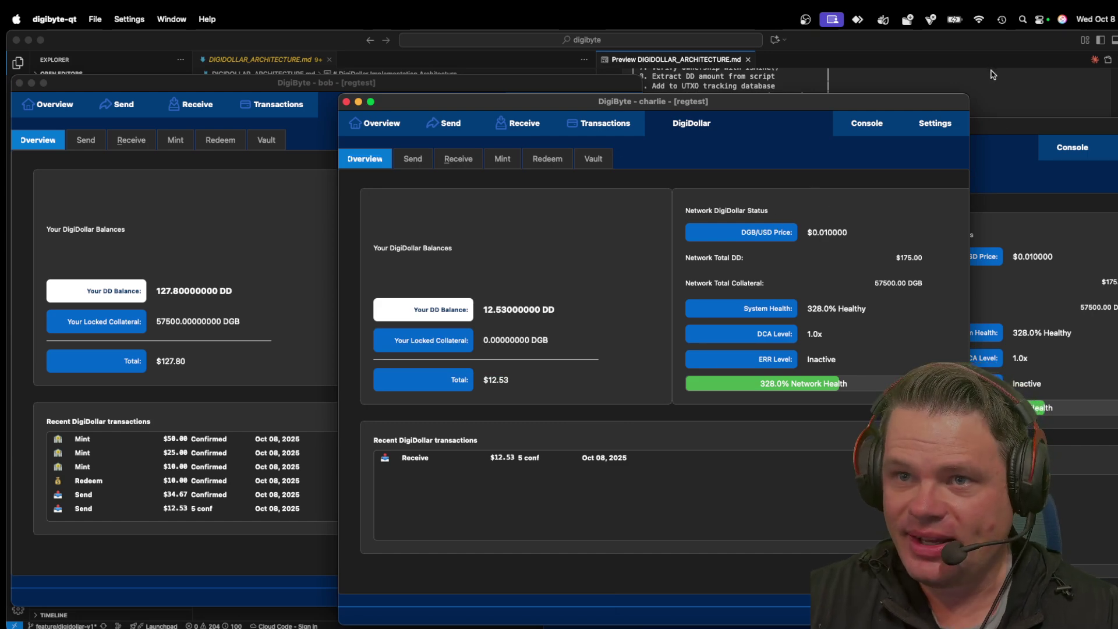
pyautogui.click(1020, 62)
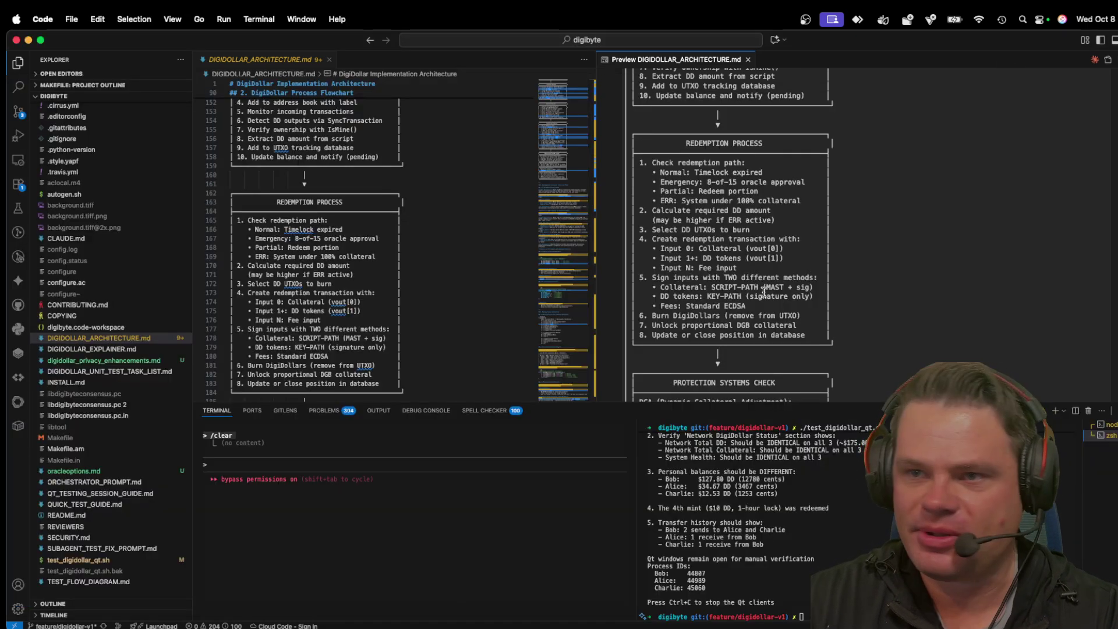
pyautogui.scroll(5, 760, 269)
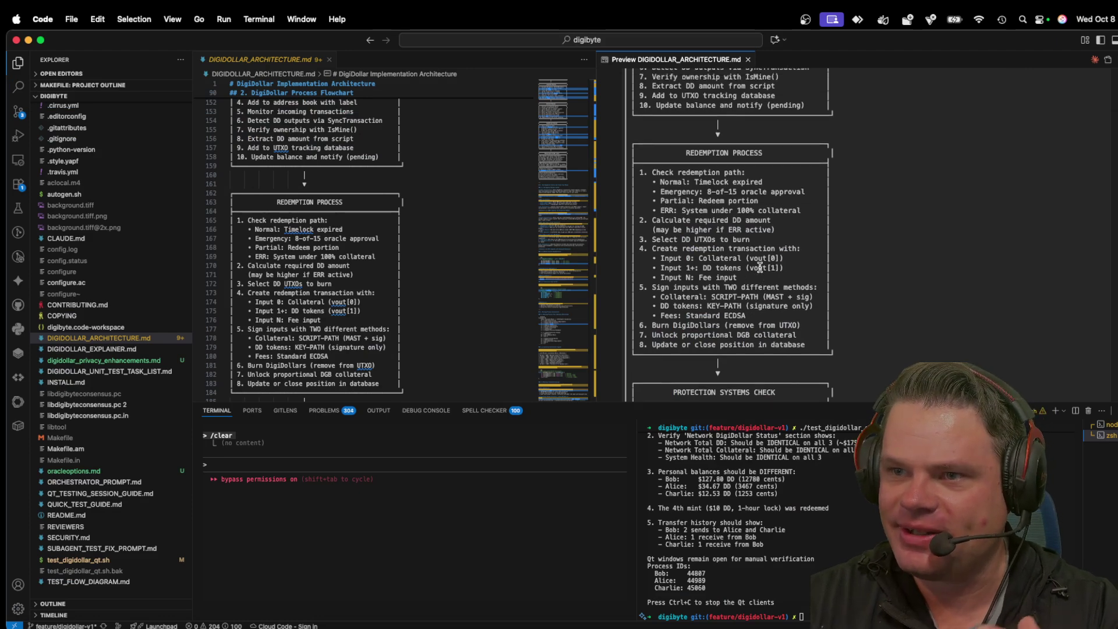
pyautogui.scroll(8, 760, 269)
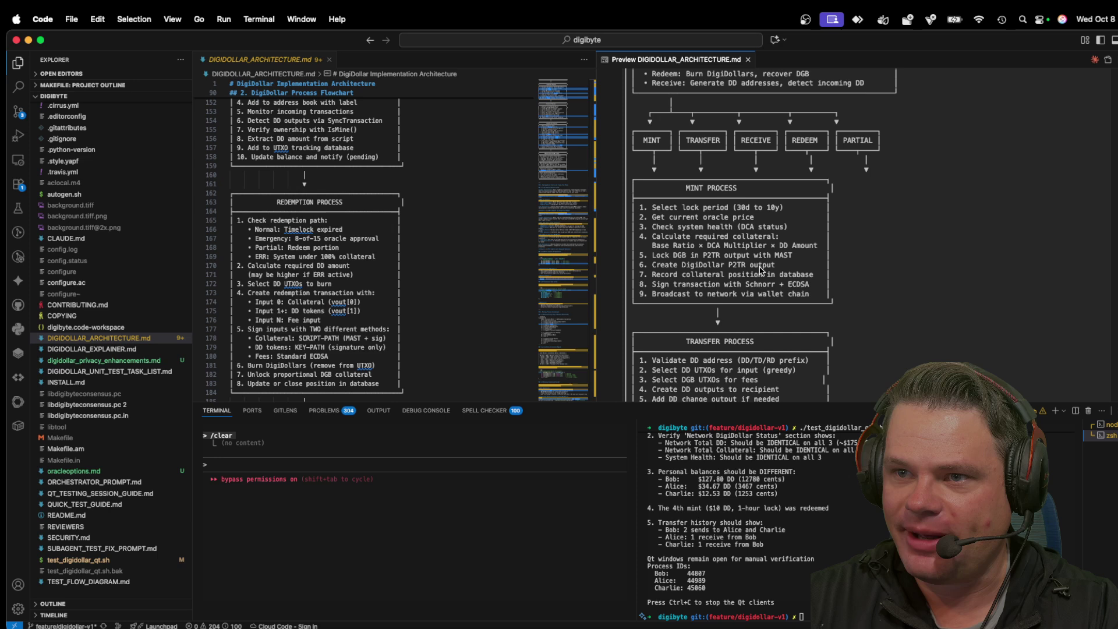
pyautogui.scroll(-5, 763, 278)
pyautogui.scroll(-2, 791, 269)
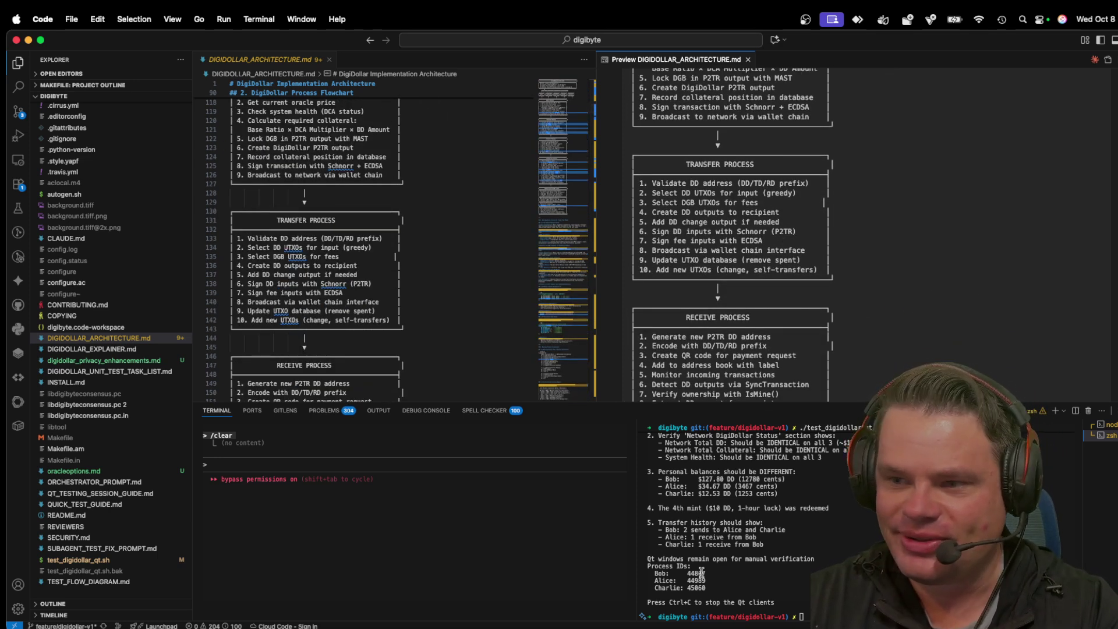
# Switch back to the DigiByte wallets and compare the DGB overview of the third wallet with that of the first wallet.
pyautogui.press('super+Tab')
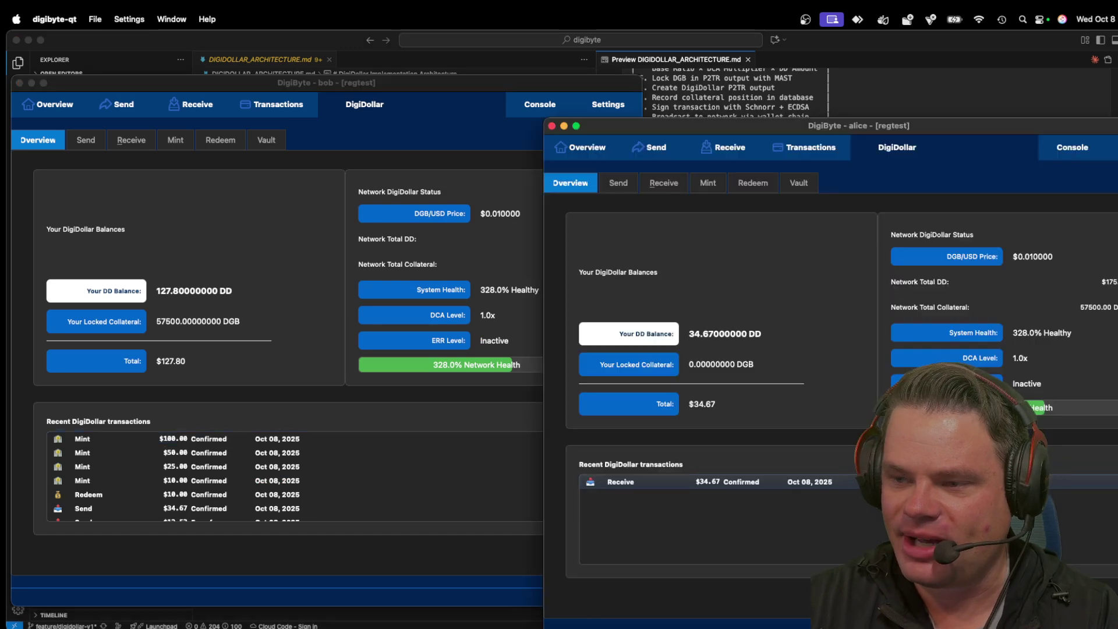
pyautogui.moveTo(554, 110); pyautogui.dragTo(517, 106)
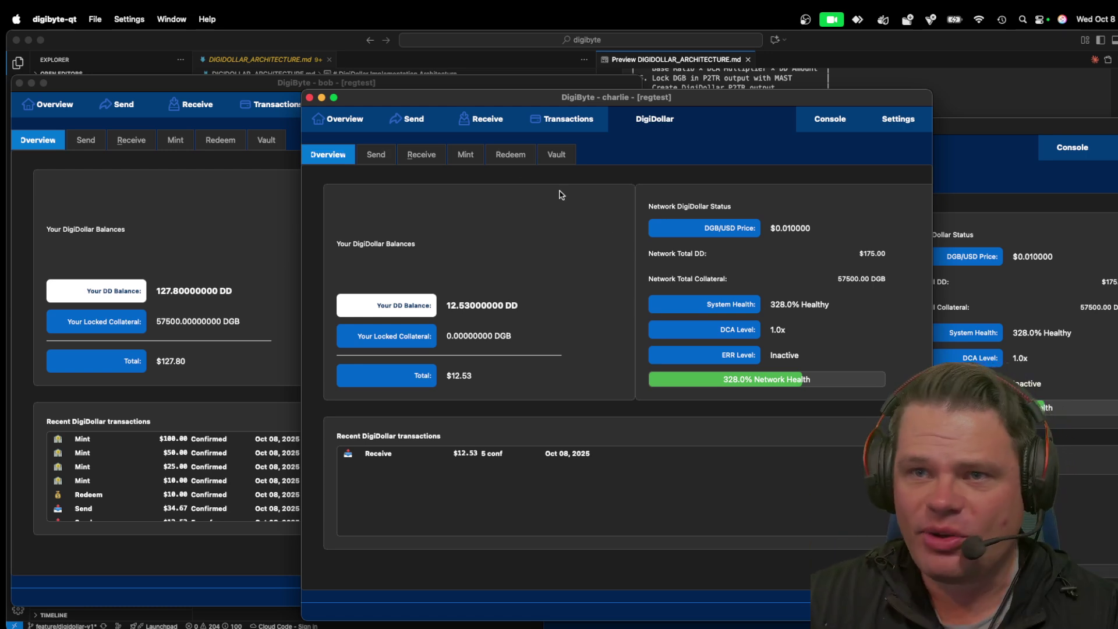
pyautogui.click(347, 118)
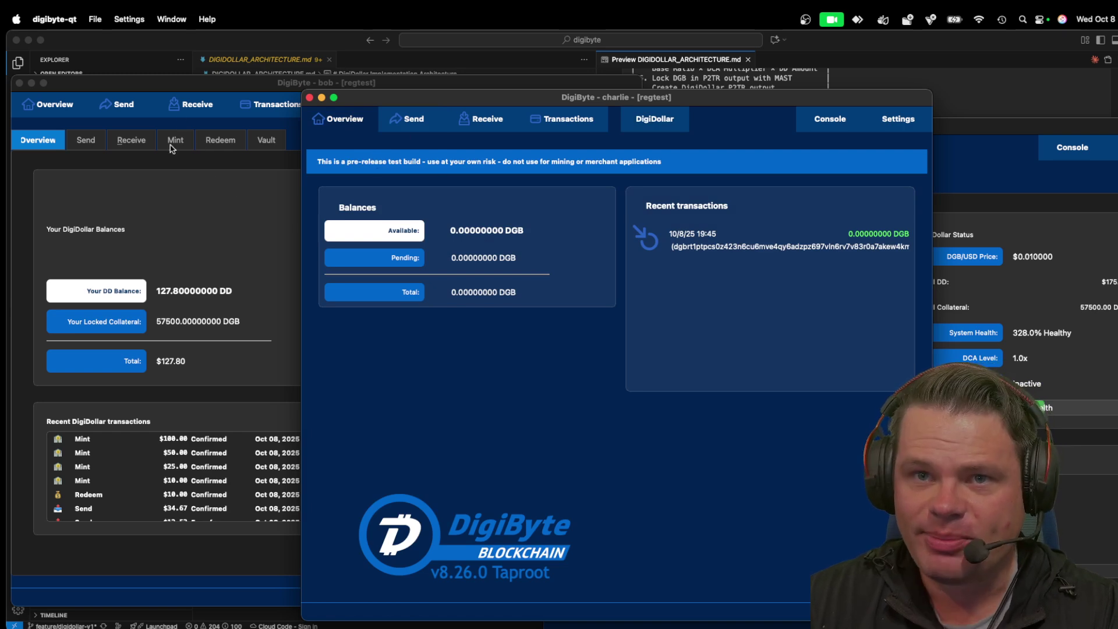
pyautogui.click(52, 104)
pyautogui.click(50, 104)
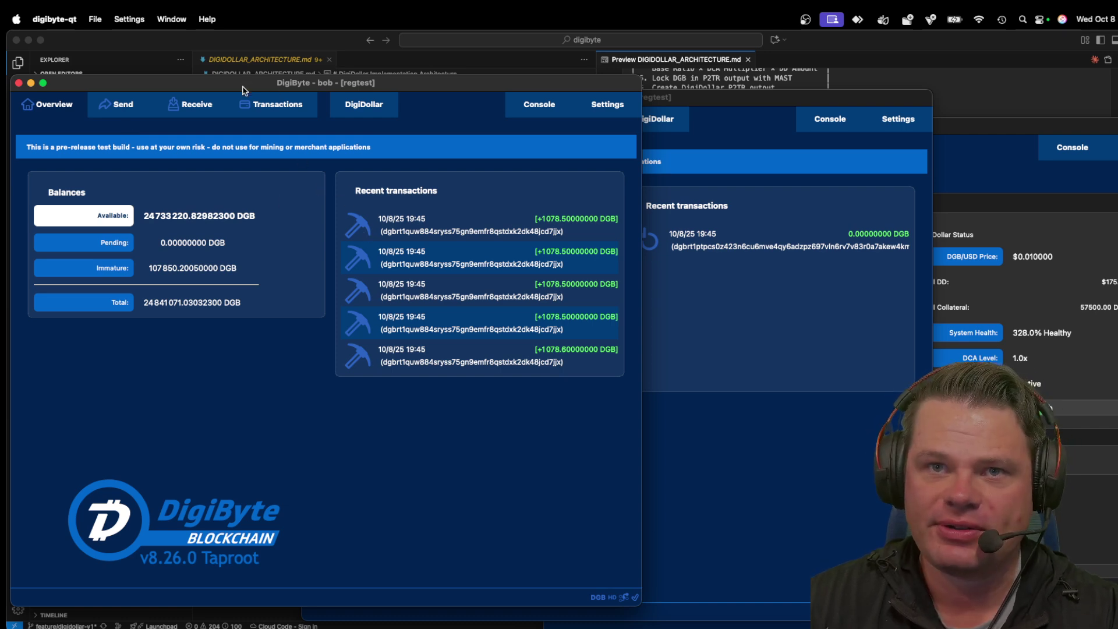
# Look through the first wallet's DGB send, receive and overview pages and its DigiDollar overview.
pyautogui.click(123, 105)
pyautogui.click(192, 105)
pyautogui.click(49, 104)
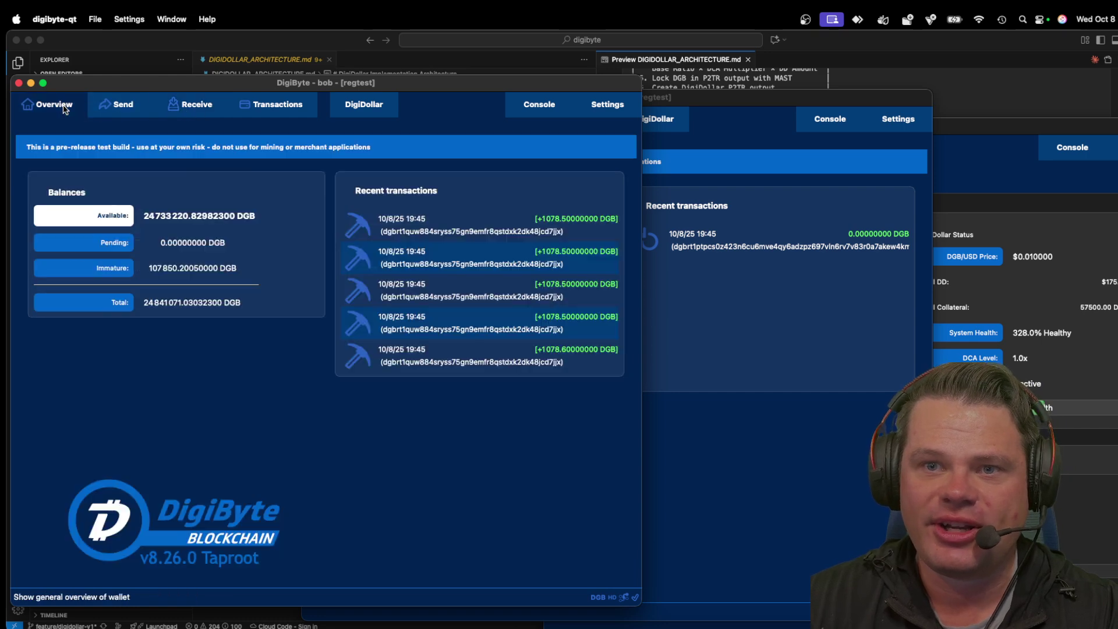
pyautogui.click(363, 110)
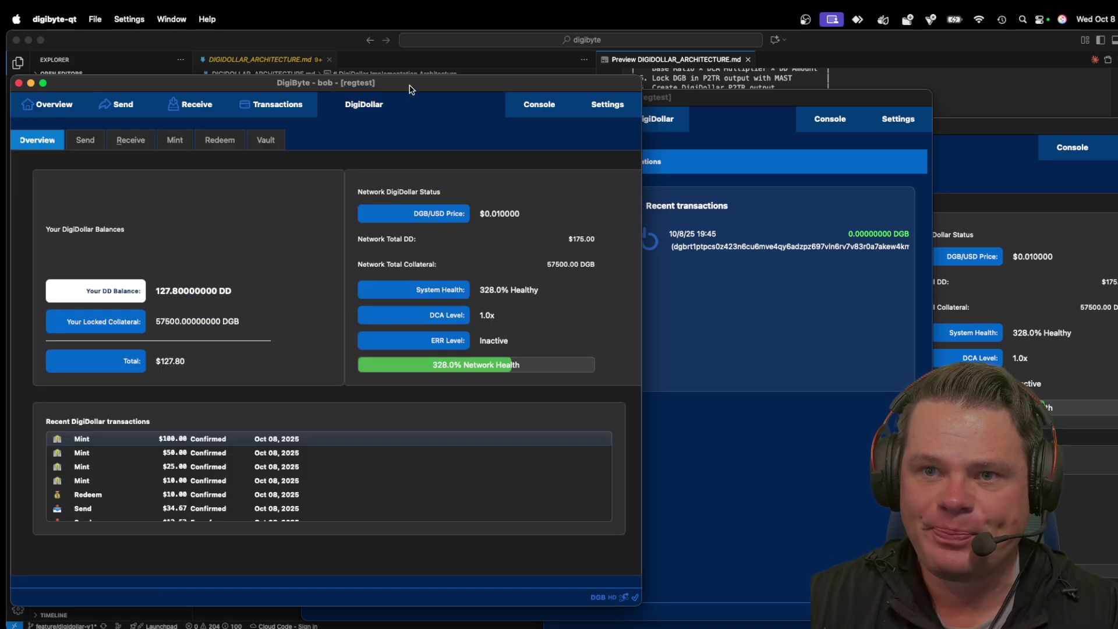
pyautogui.moveTo(410, 90); pyautogui.dragTo(433, 93)
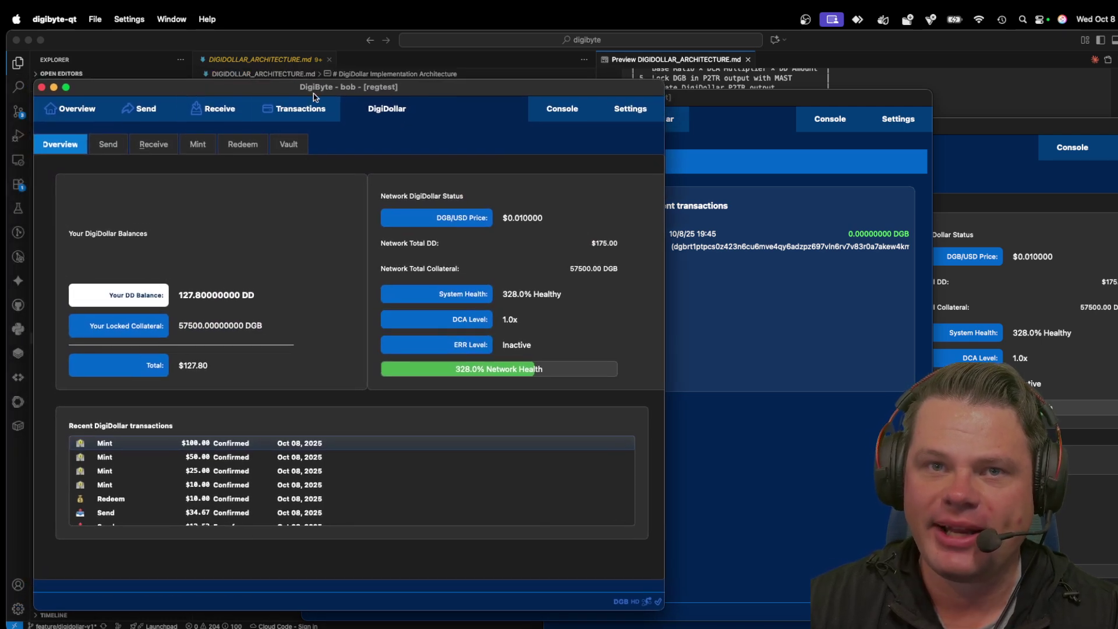
pyautogui.click(73, 110)
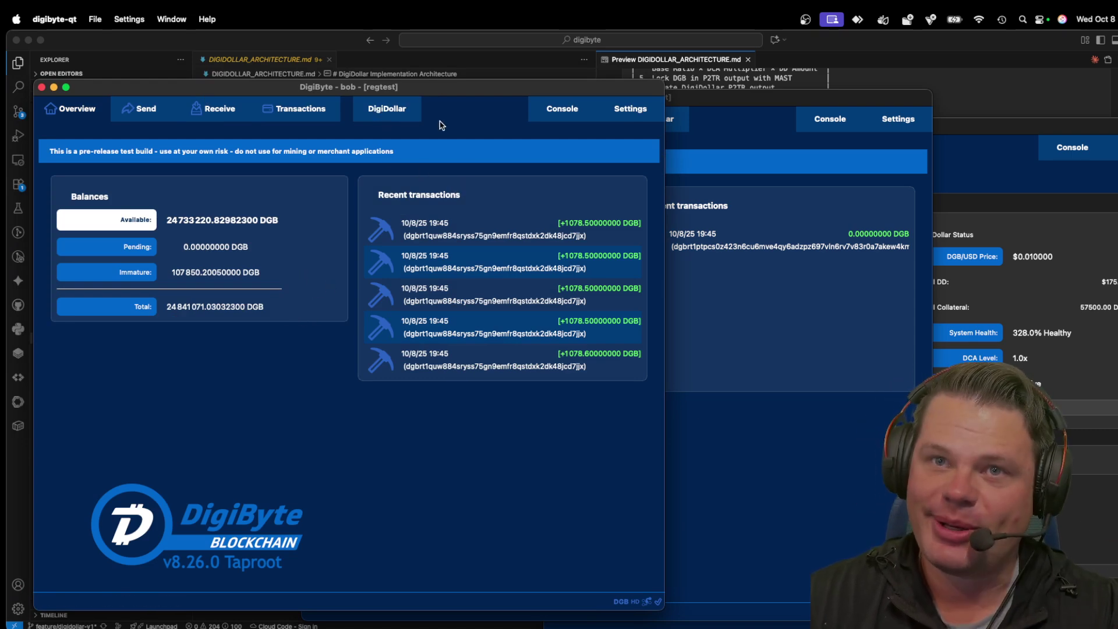
# Fill in the first wallet's DigiDollar mint form with 100 DD and a time lock of 3 months (400% collateral).
pyautogui.click(373, 112)
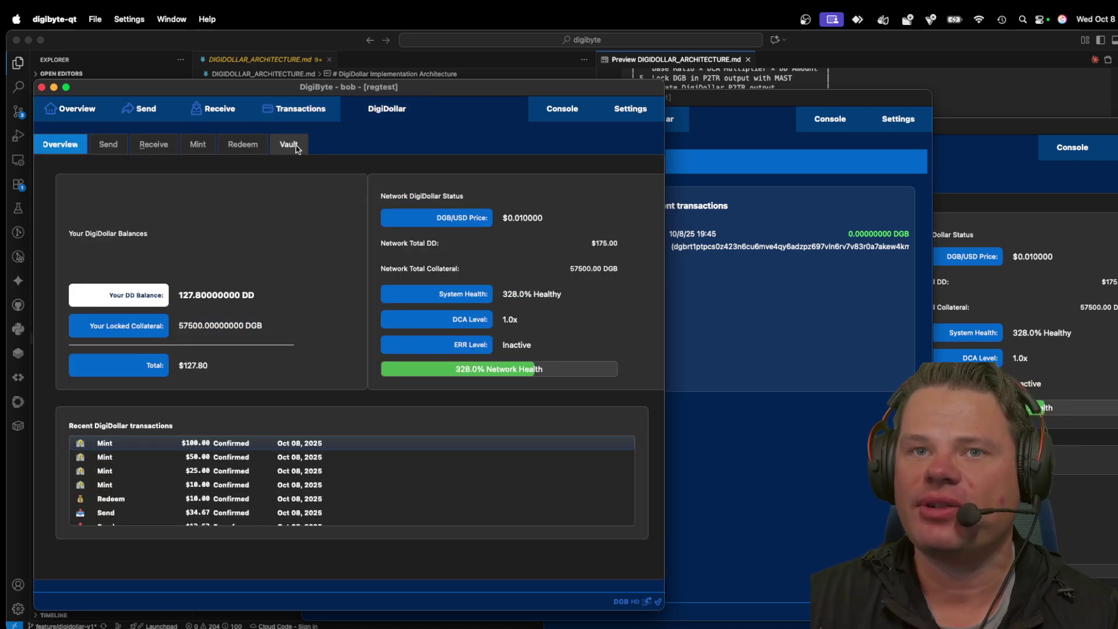
pyautogui.click(193, 149)
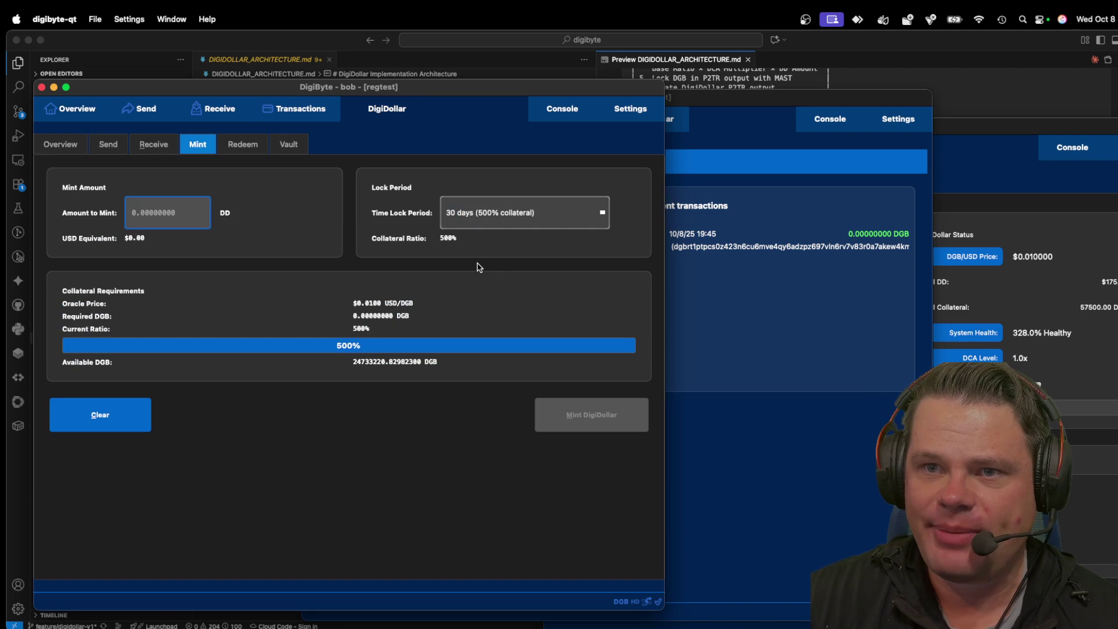
pyautogui.click(492, 220)
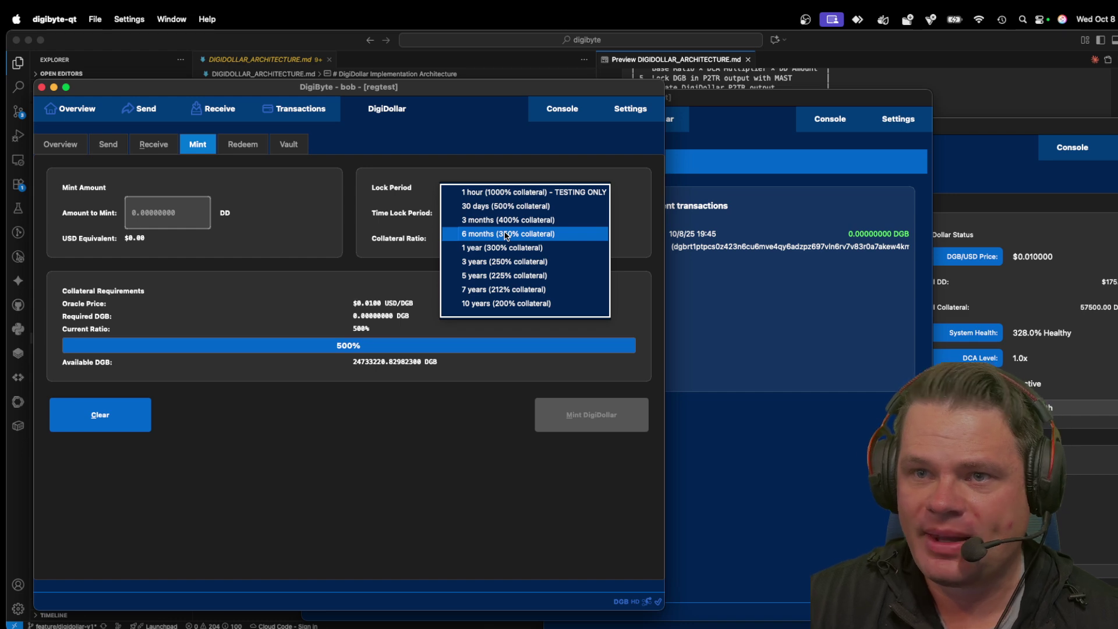
pyautogui.click(506, 220)
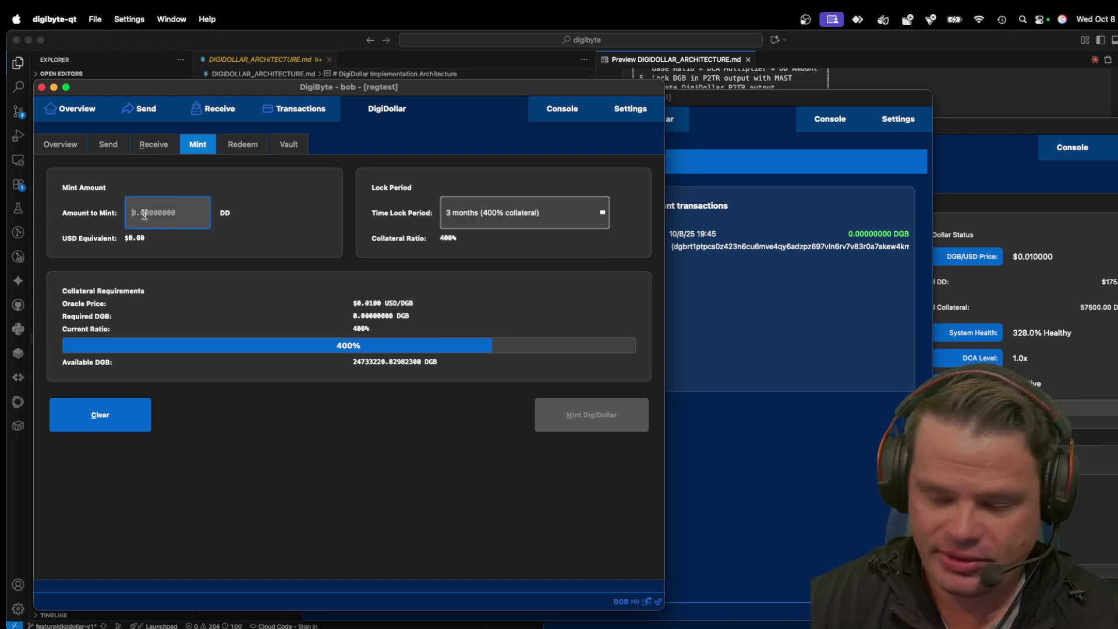
pyautogui.write('100')
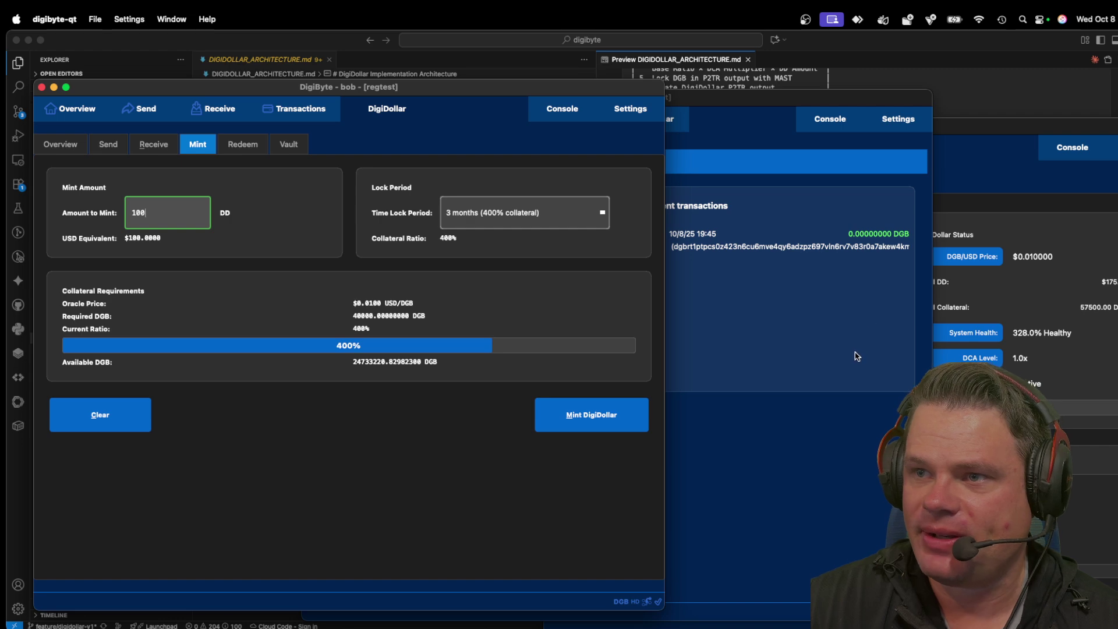
# Check the DigiDollar overviews of the third and second wallets before returning to the first wallet's mint form.
pyautogui.click(670, 120)
pyautogui.click(666, 129)
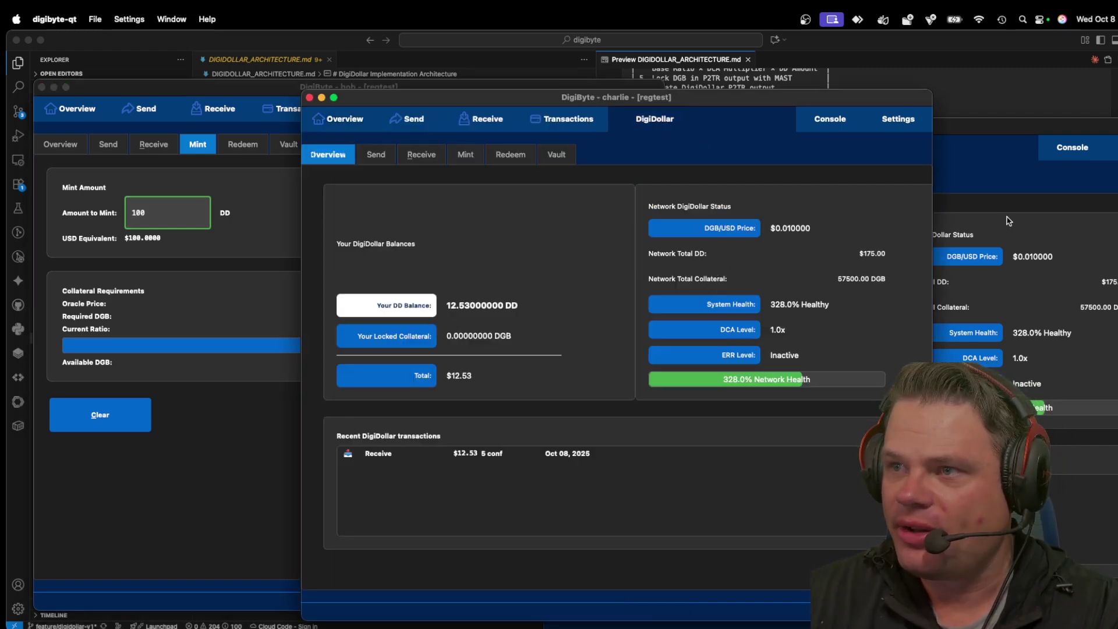
pyautogui.click(1048, 201)
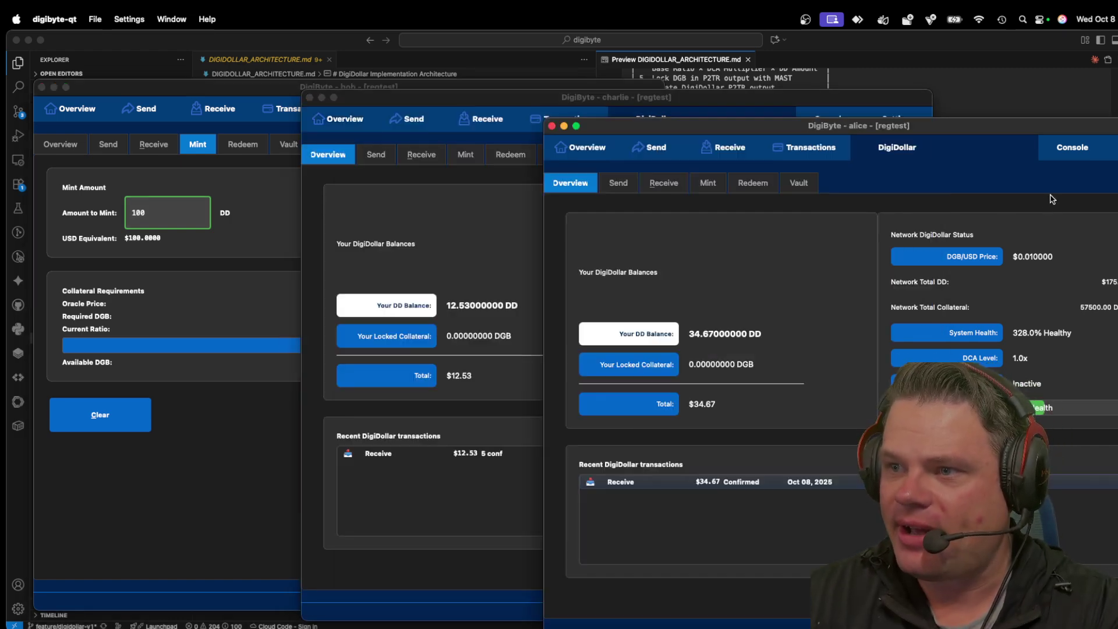
pyautogui.click(478, 240)
pyautogui.click(286, 204)
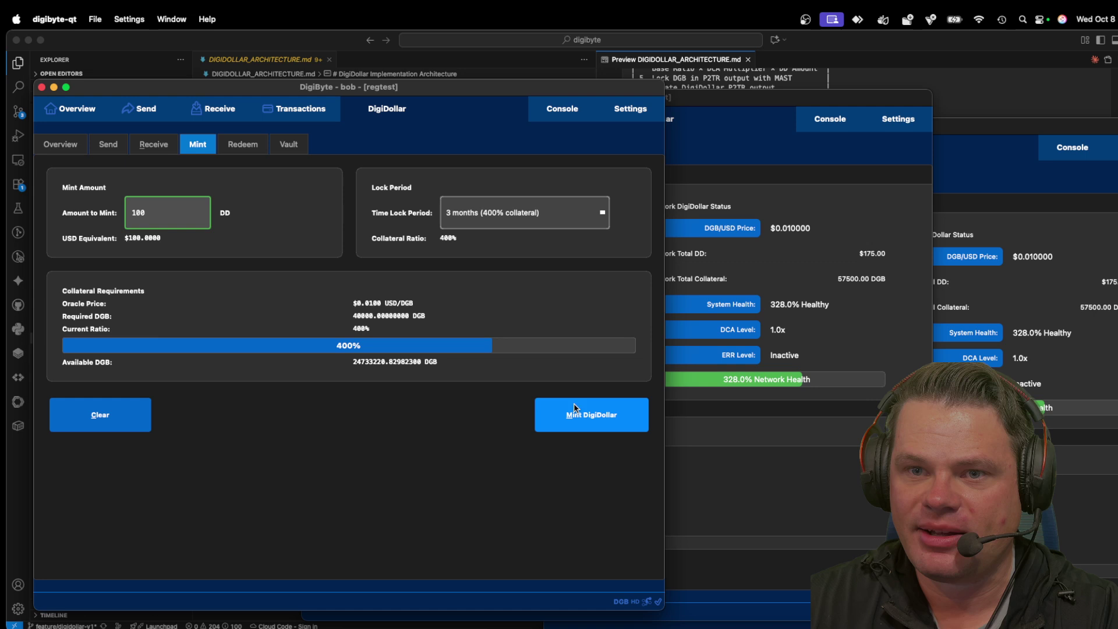
# Mint the 100 DD by approving the collateral lock, and check the first wallet's DGB overview and transaction history.
pyautogui.click(588, 407)
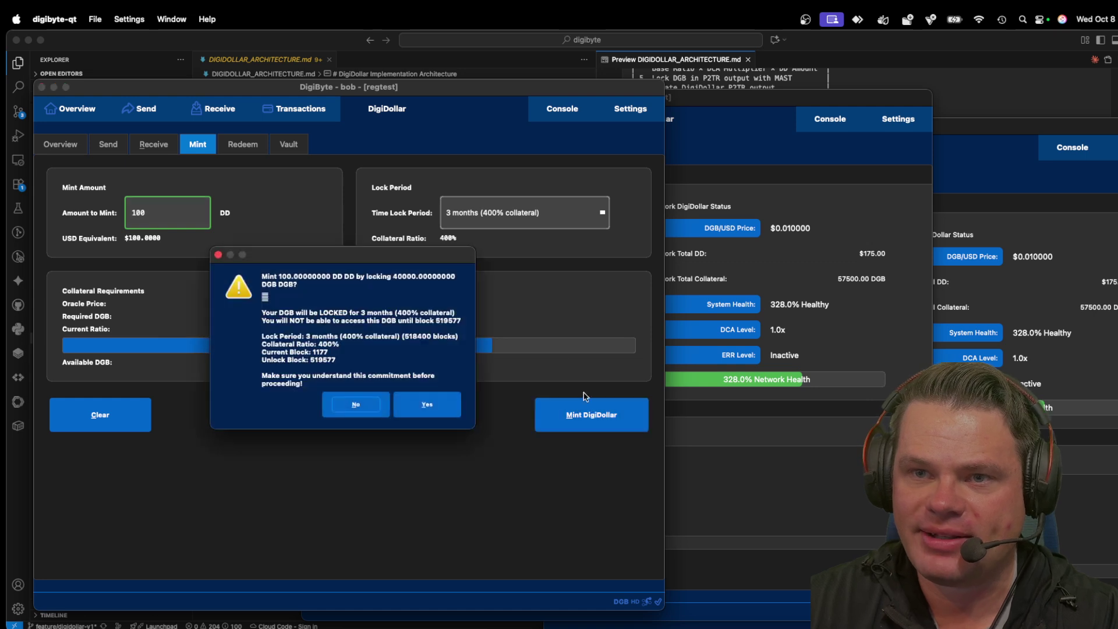
pyautogui.click(428, 405)
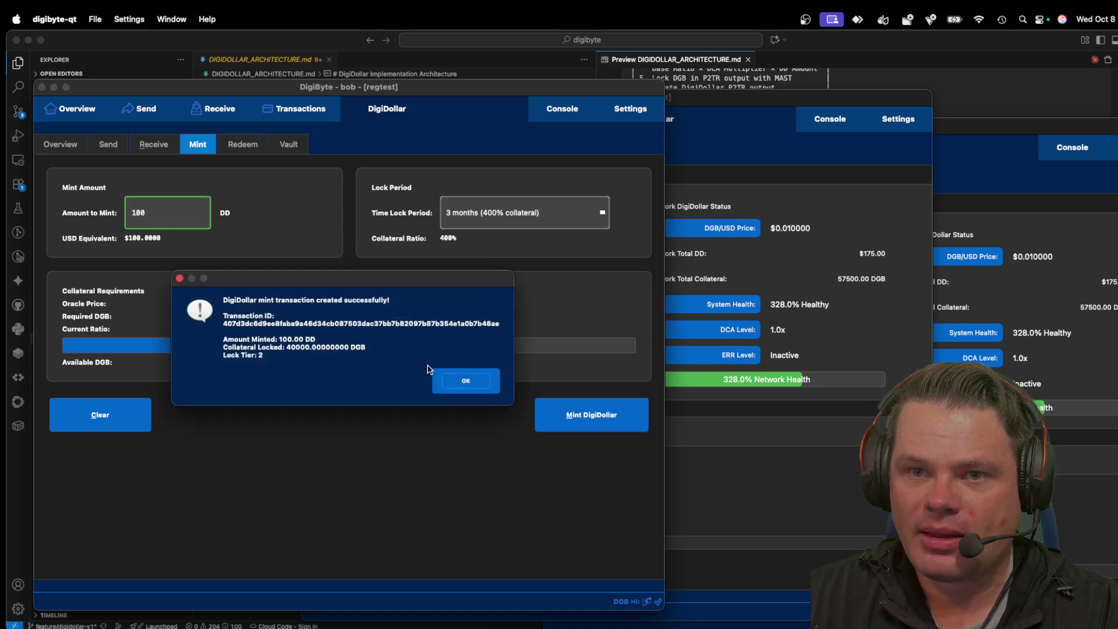
pyautogui.click(474, 385)
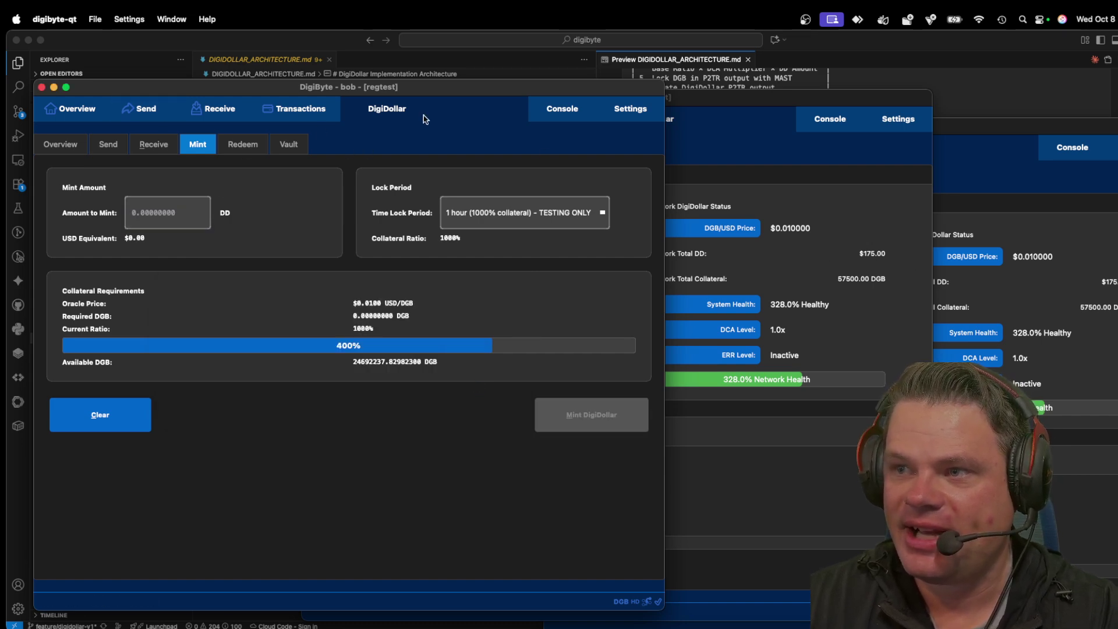
pyautogui.click(87, 108)
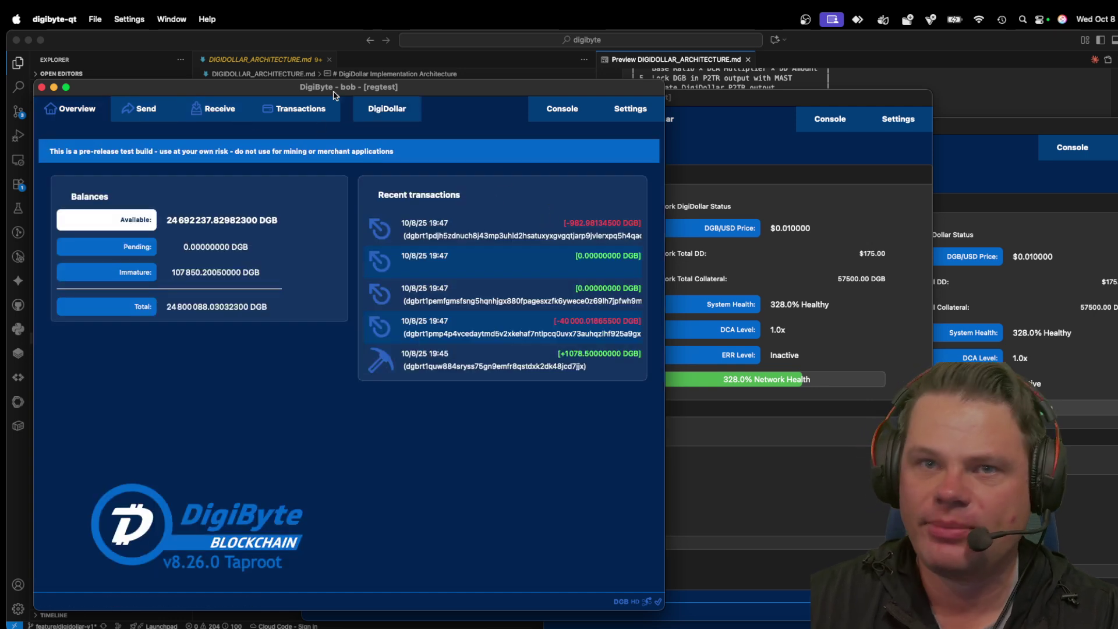
pyautogui.click(318, 118)
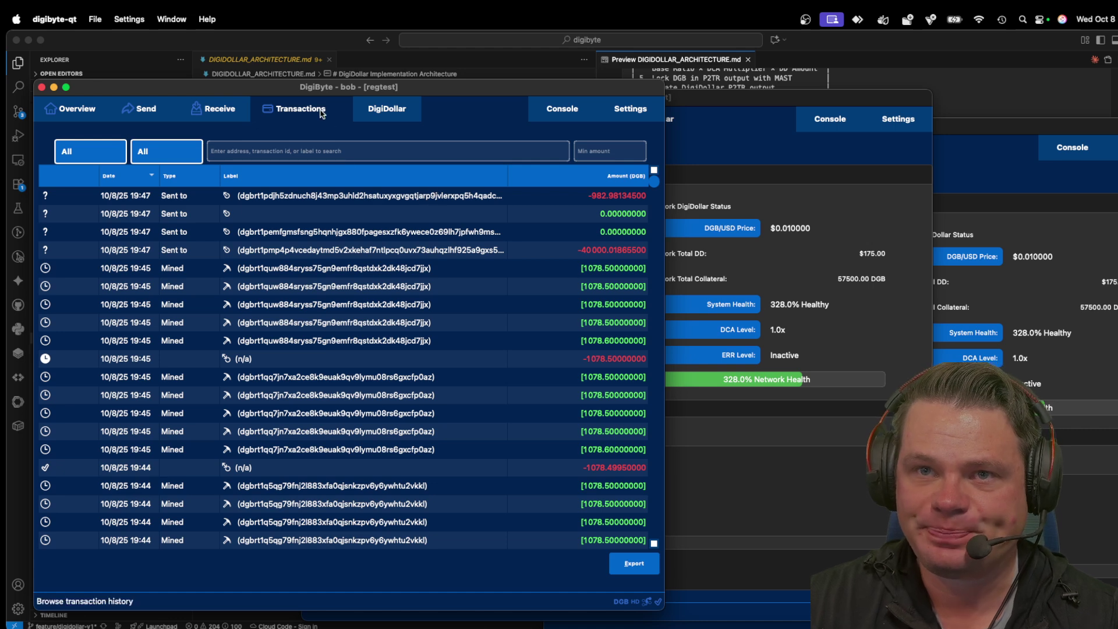
# Create a new Bech32 (SegWit) receiving address in the first wallet and copy it.
pyautogui.click(216, 107)
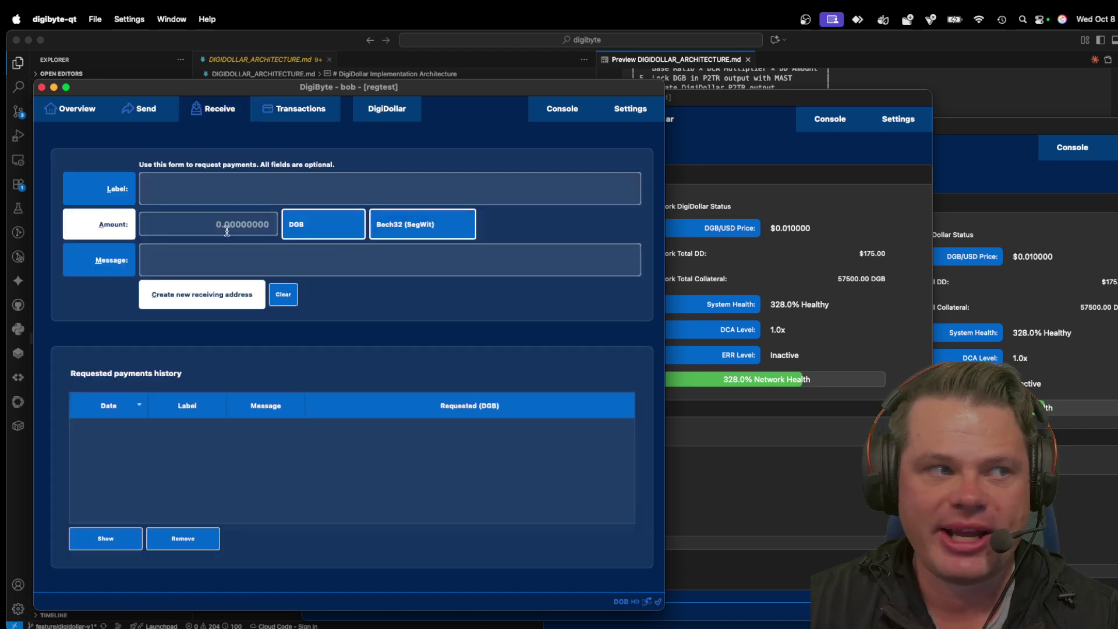
pyautogui.click(204, 295)
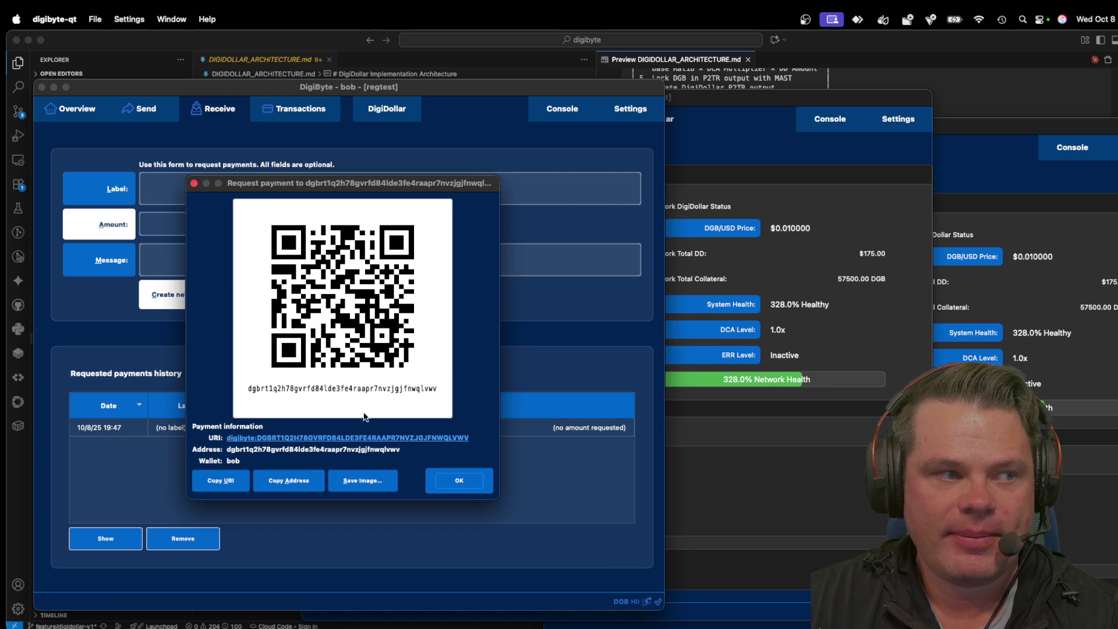
pyautogui.click(302, 474)
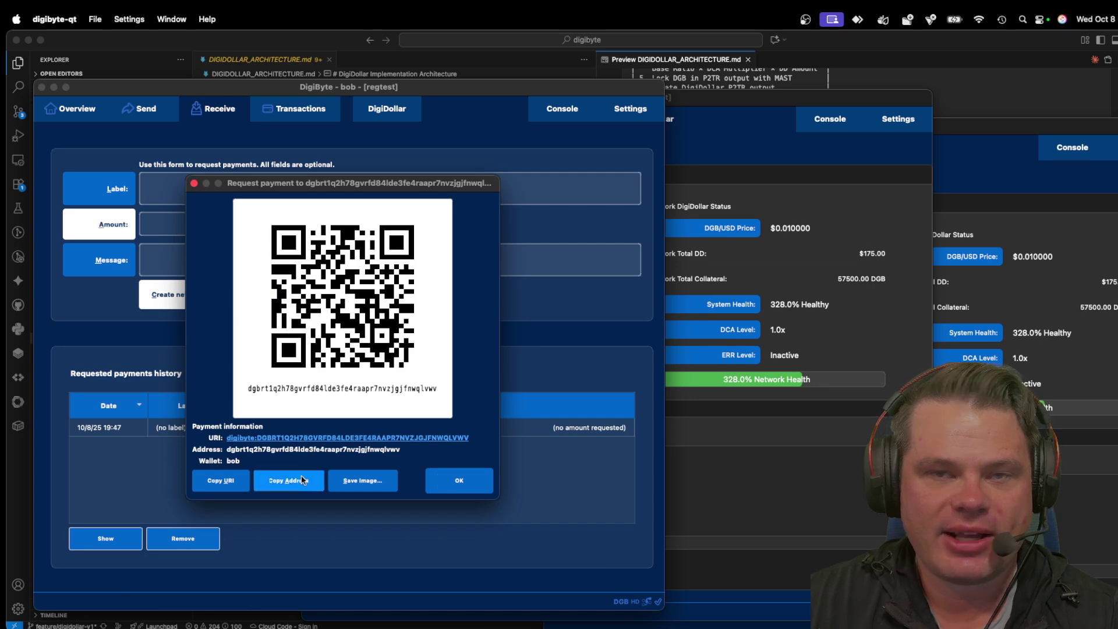
pyautogui.click(449, 476)
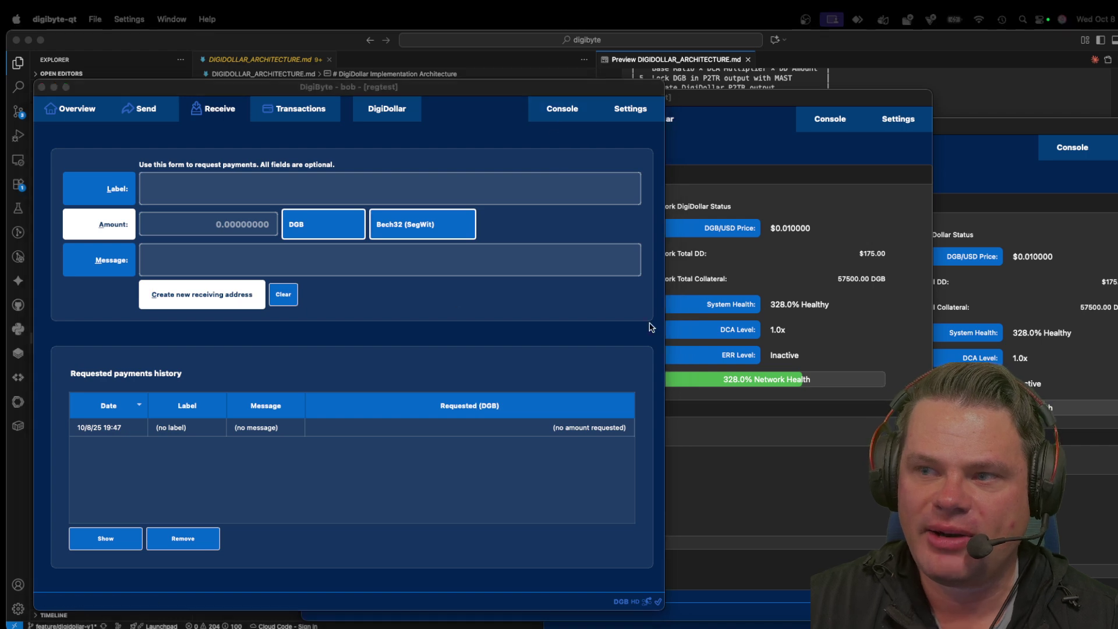
# Mine 1 block to the copied receiving address by running generatetoaddress in the first wallet's RPC console.
pyautogui.press('super+i')
pyautogui.press('super+t')
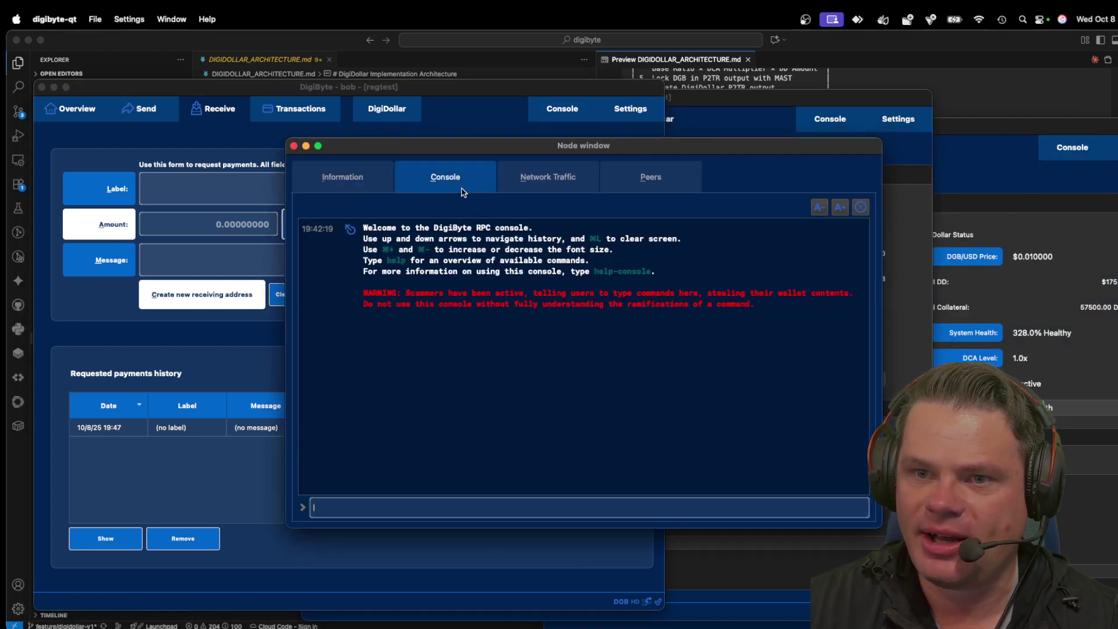
pyautogui.write('gen')
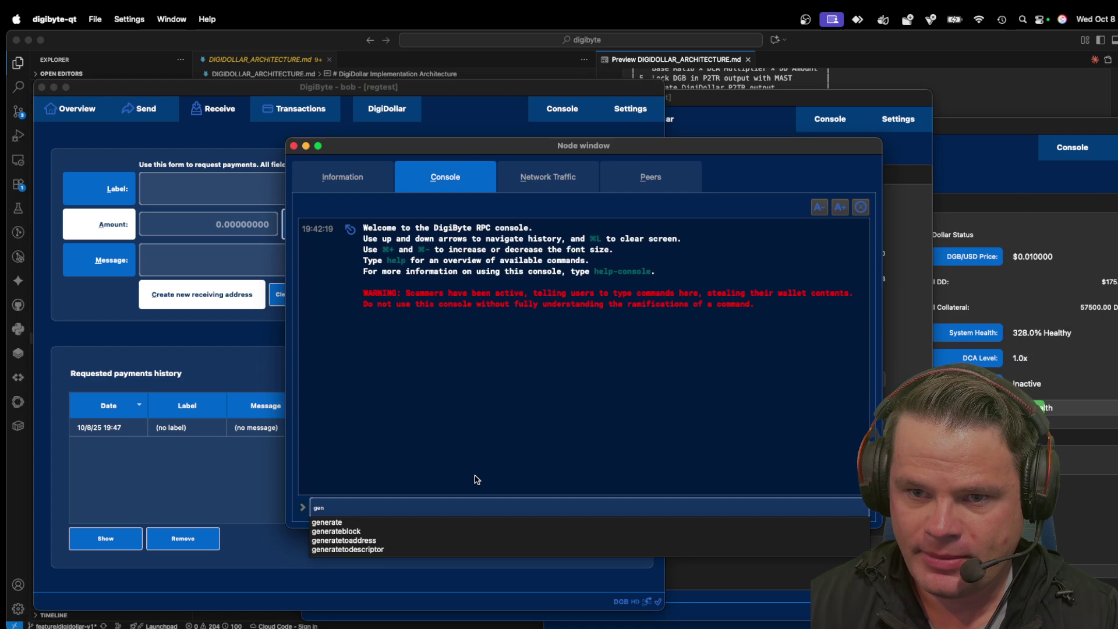
pyautogui.press('Down')
pyautogui.press('Down')
pyautogui.press('Down')
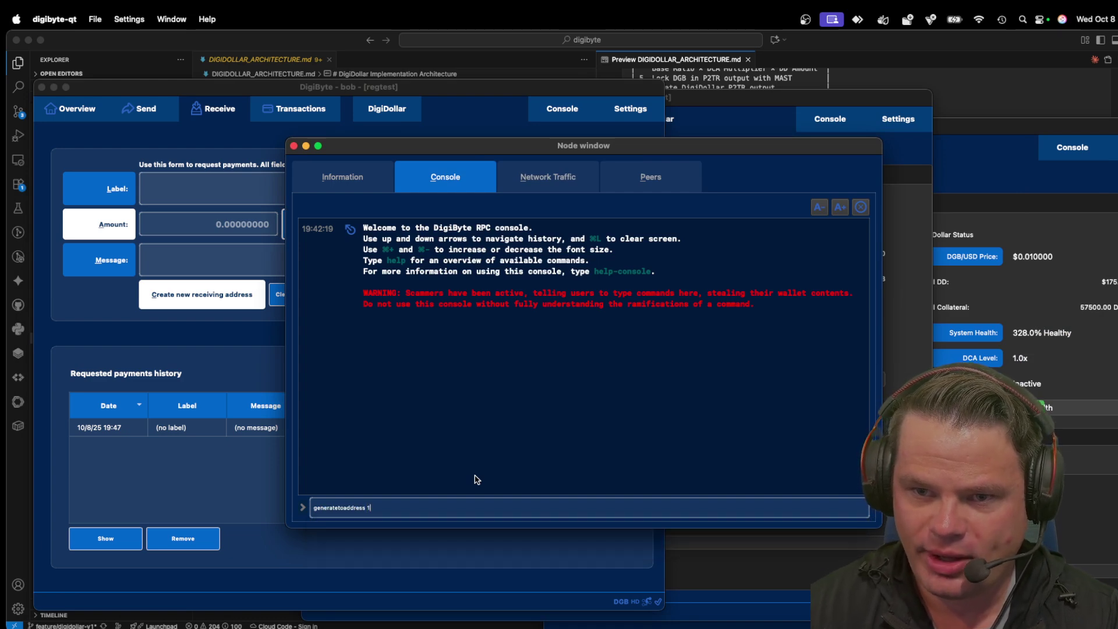
pyautogui.rightClick(479, 506)
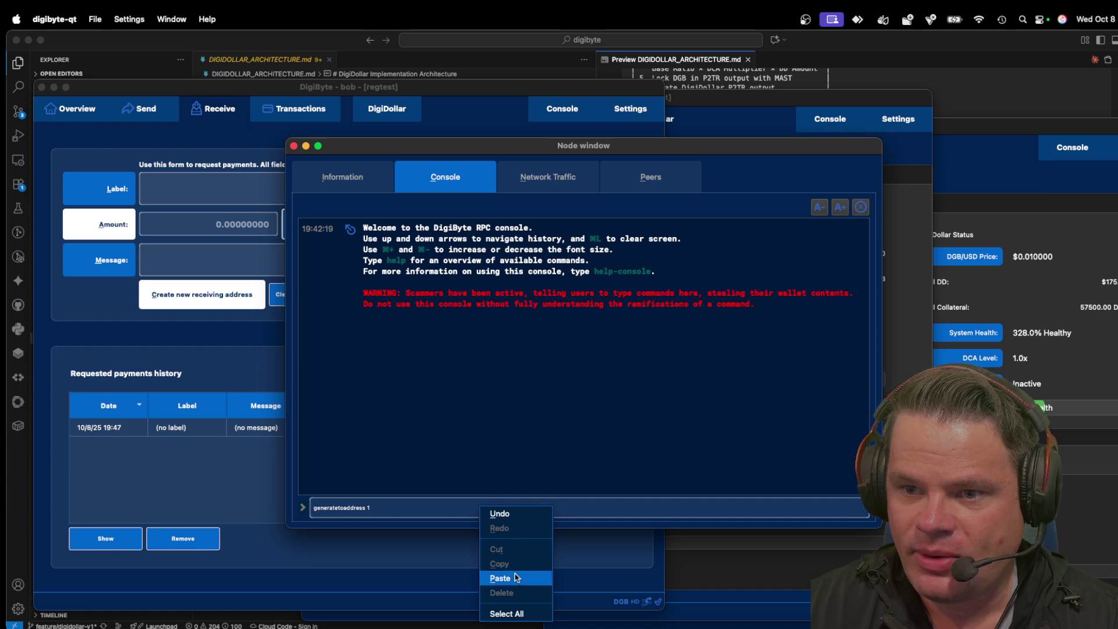
pyautogui.click(515, 577)
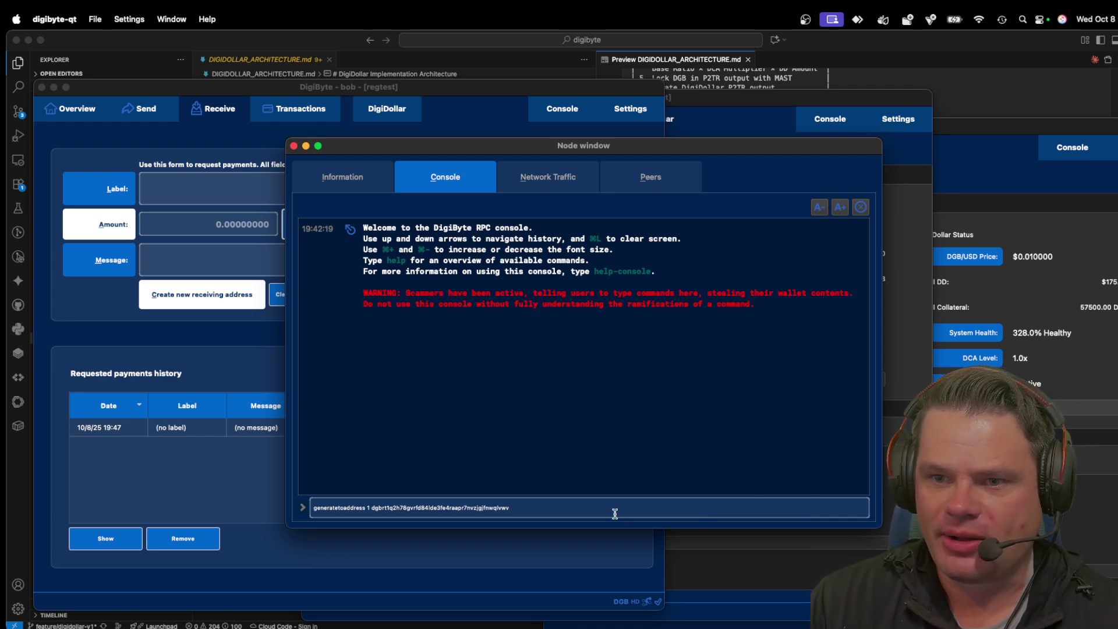
pyautogui.press('Return')
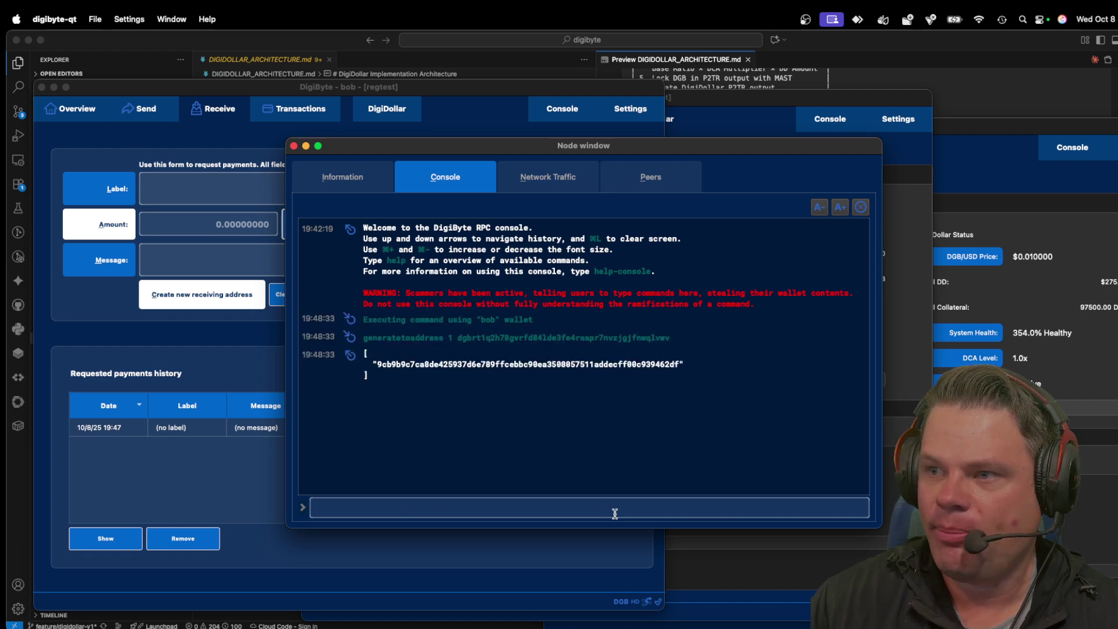
# Check the network DigiDollar status in the third and second wallets' overviews and return to the first wallet.
pyautogui.click(1079, 243)
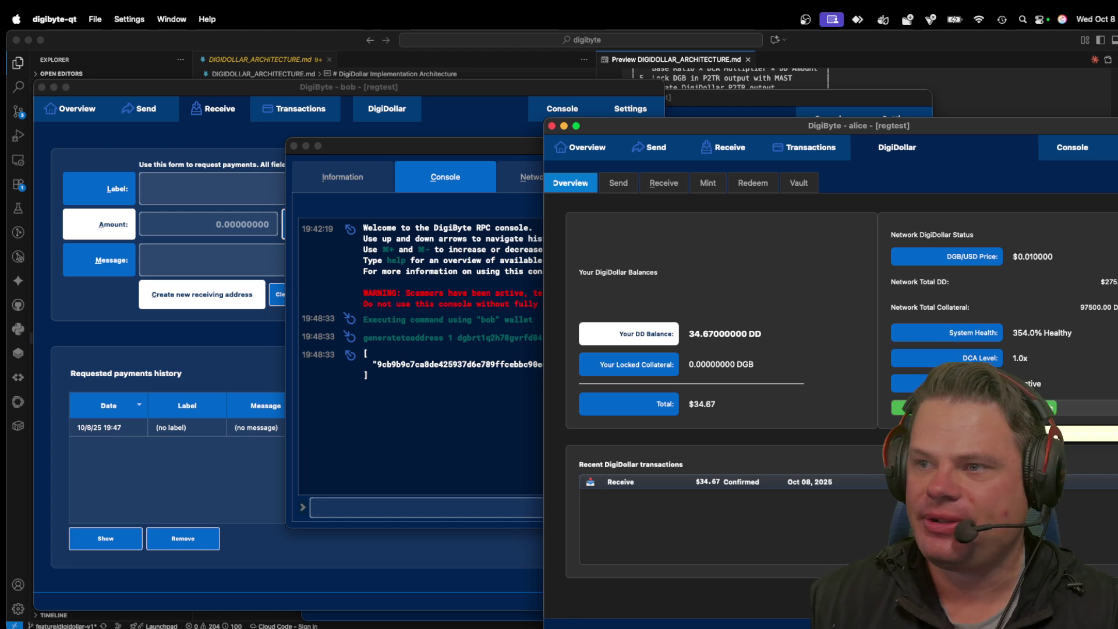
pyautogui.click(799, 100)
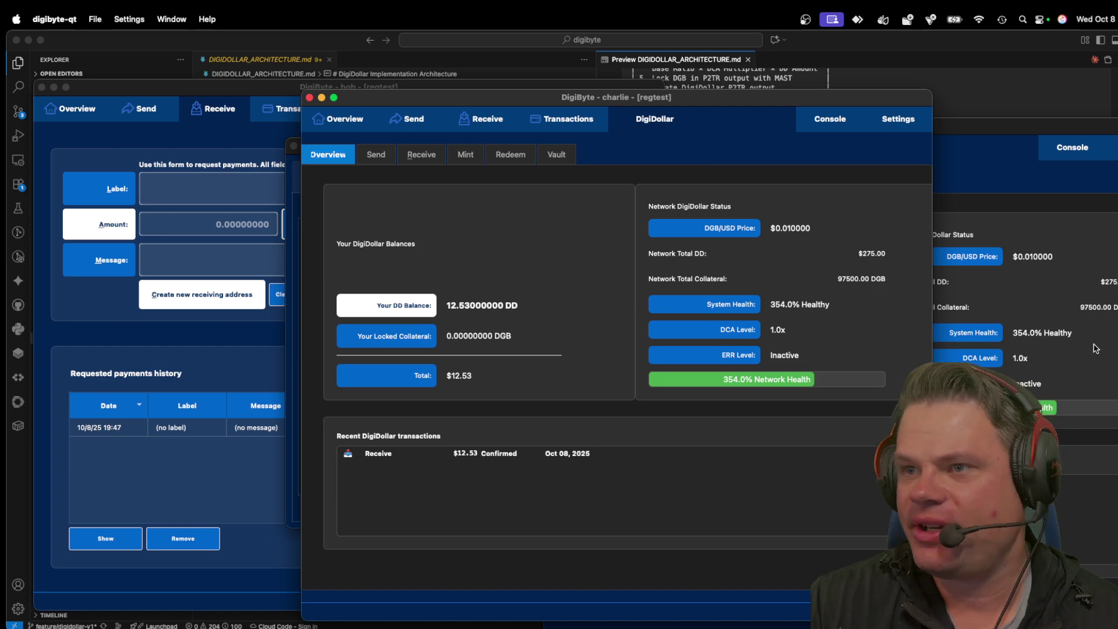
pyautogui.click(281, 102)
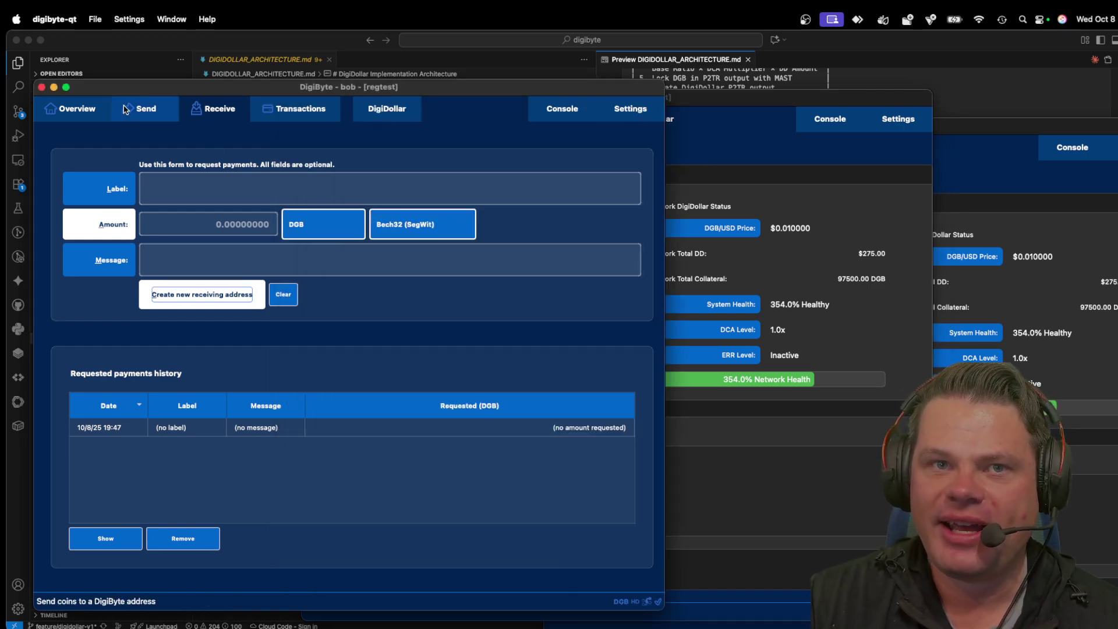
# Review the first wallet's DigiDollar balances, recent transactions and time lock vault, and bring the second wallet forward.
pyautogui.click(386, 108)
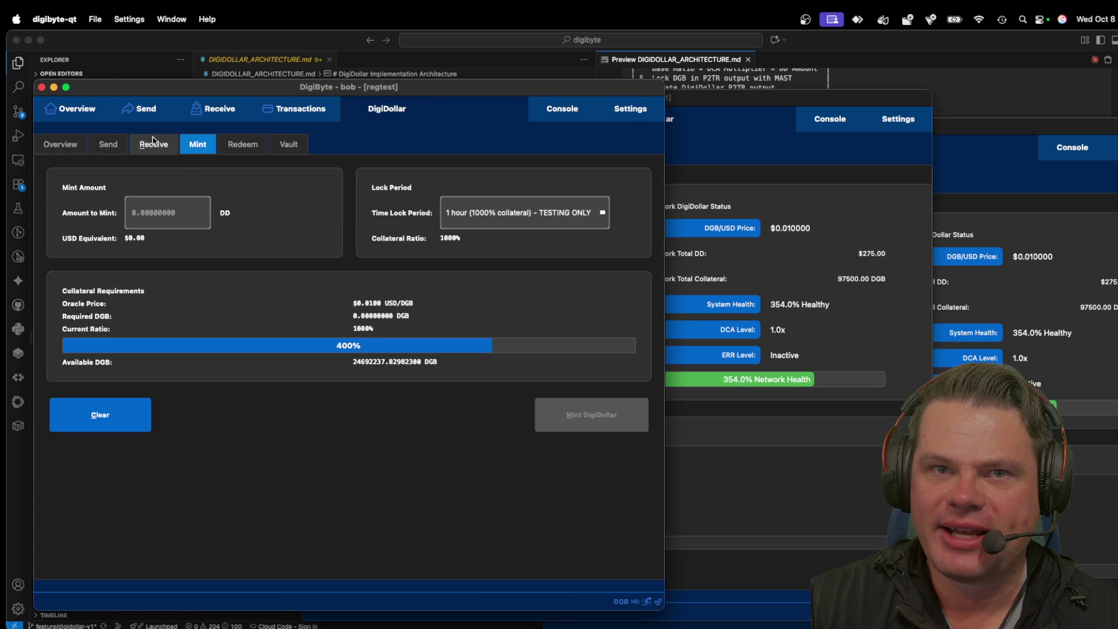
pyautogui.click(85, 142)
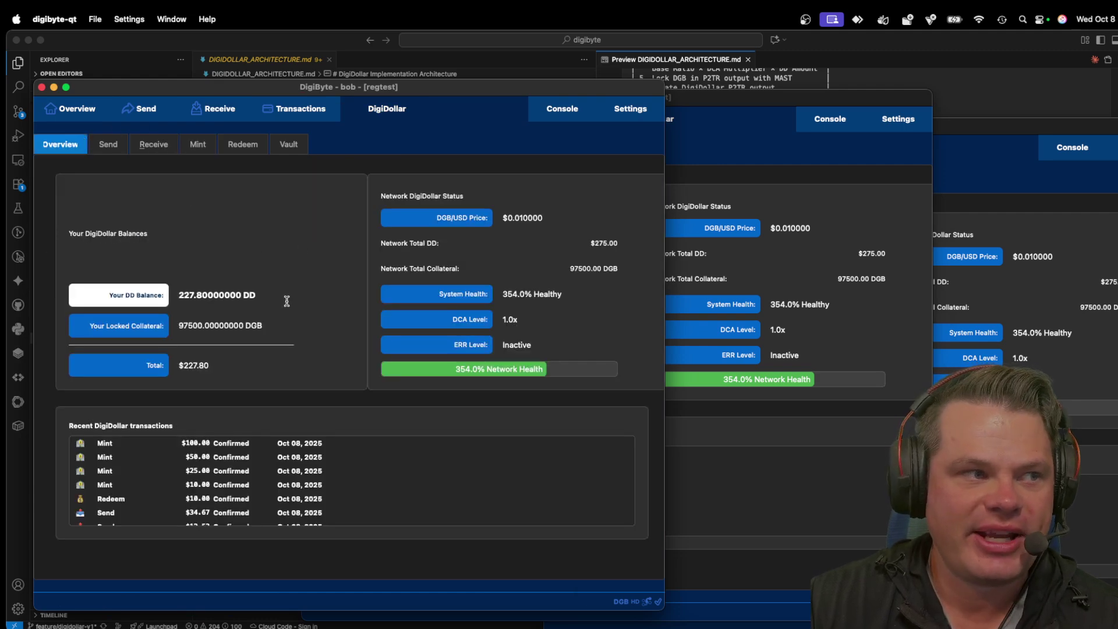
pyautogui.scroll(-2, 276, 490)
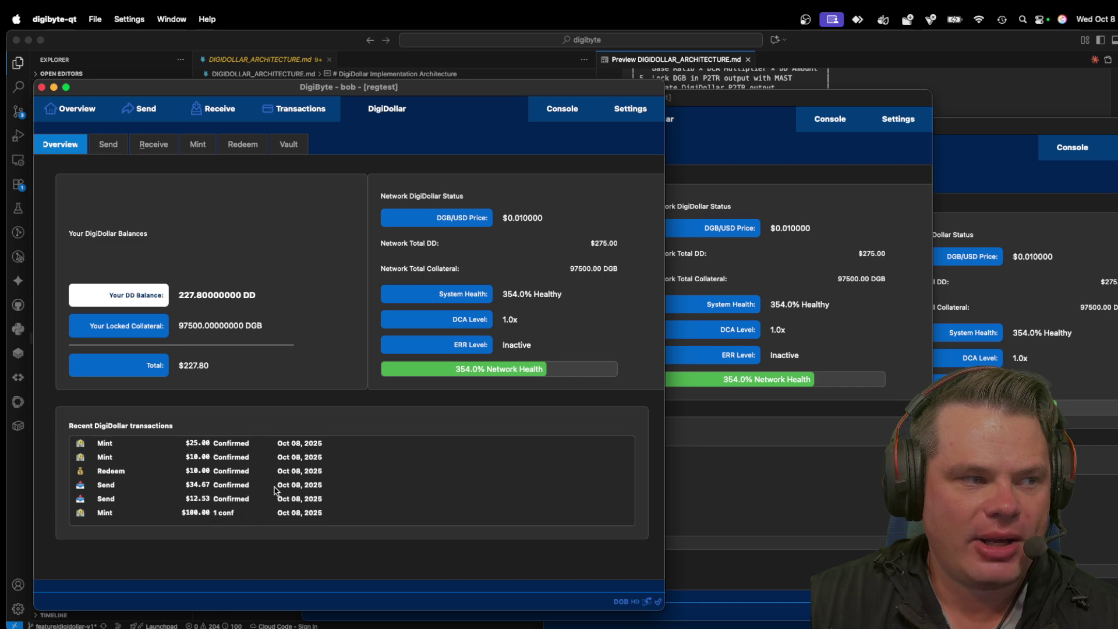
pyautogui.scroll(2, 276, 491)
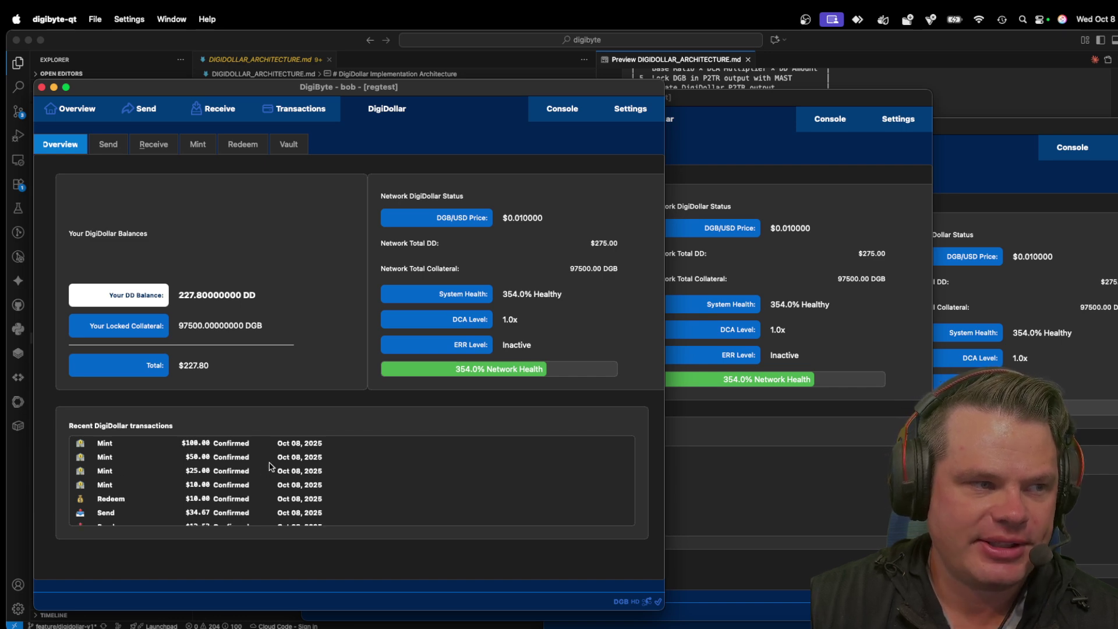
pyautogui.scroll(-2, 270, 480)
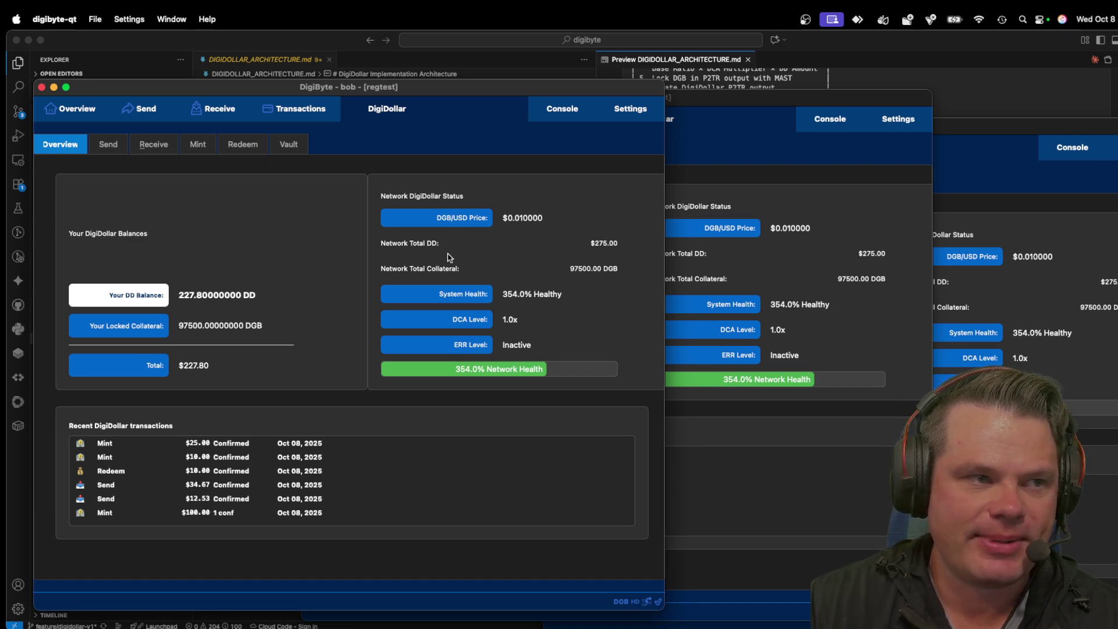
pyautogui.click(288, 146)
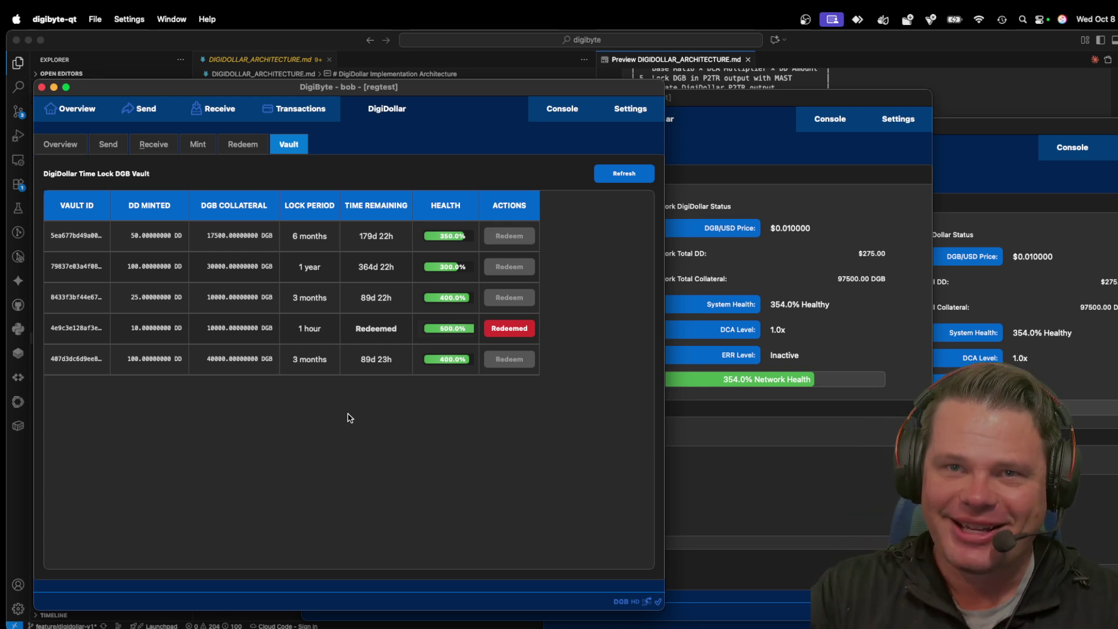
pyautogui.click(690, 104)
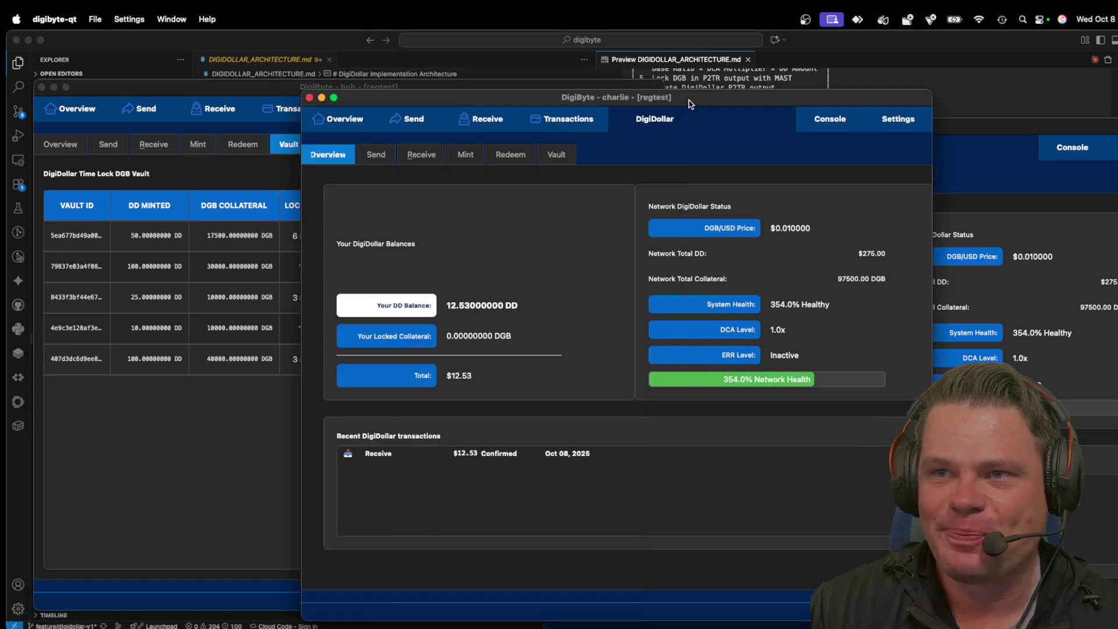